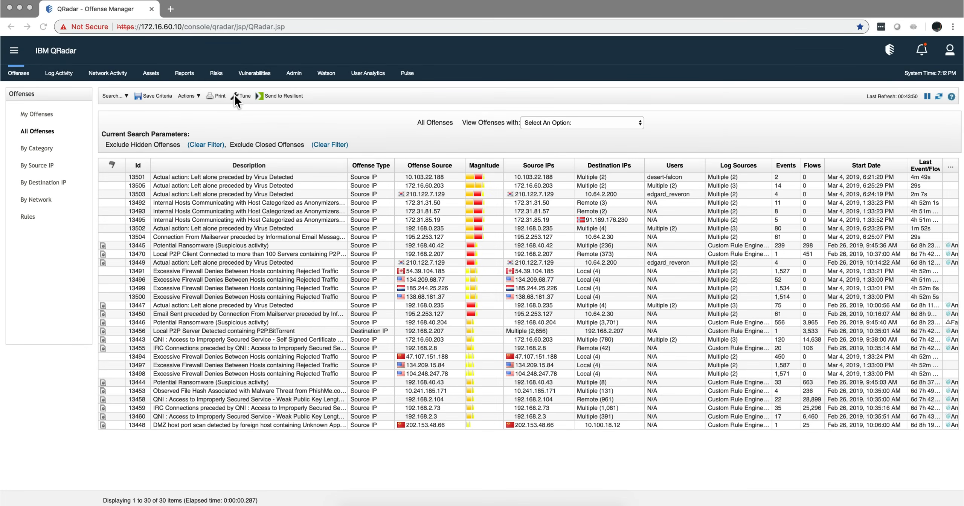
click(9, 49)
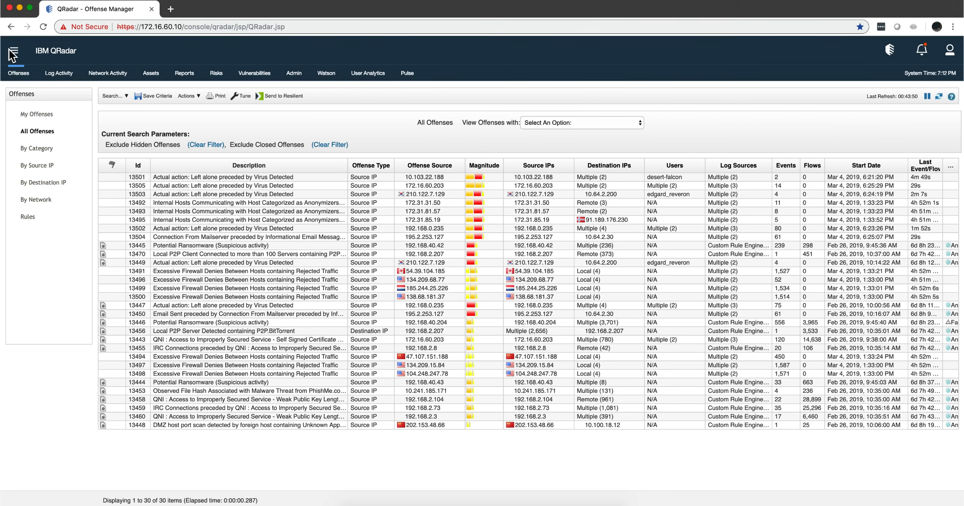
click(12, 52)
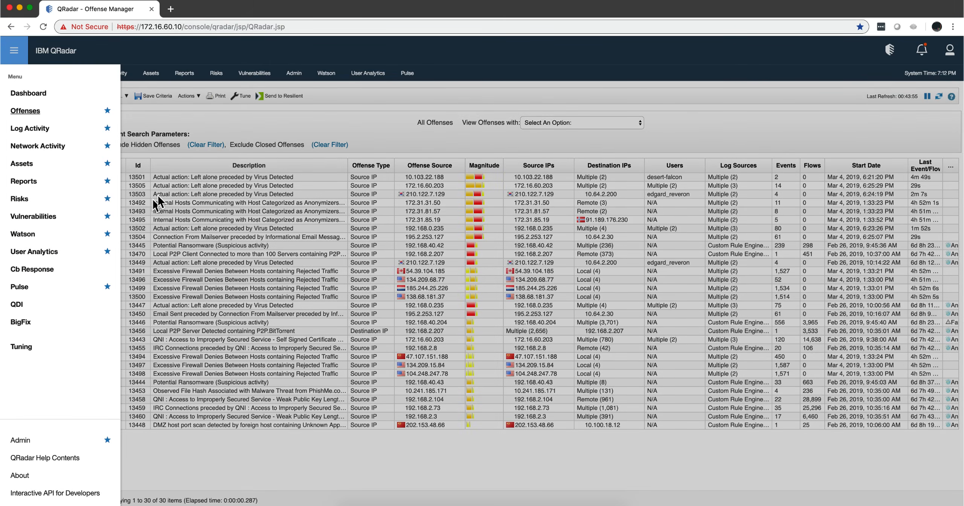
click(211, 131)
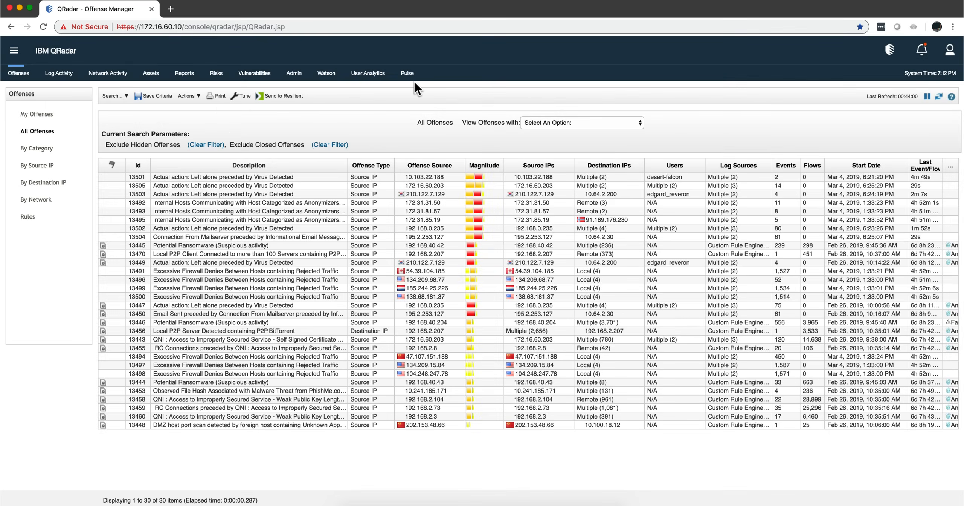
- Open the QRadar Tuning app from the offenses list and start tuning the most active rules
click(241, 97)
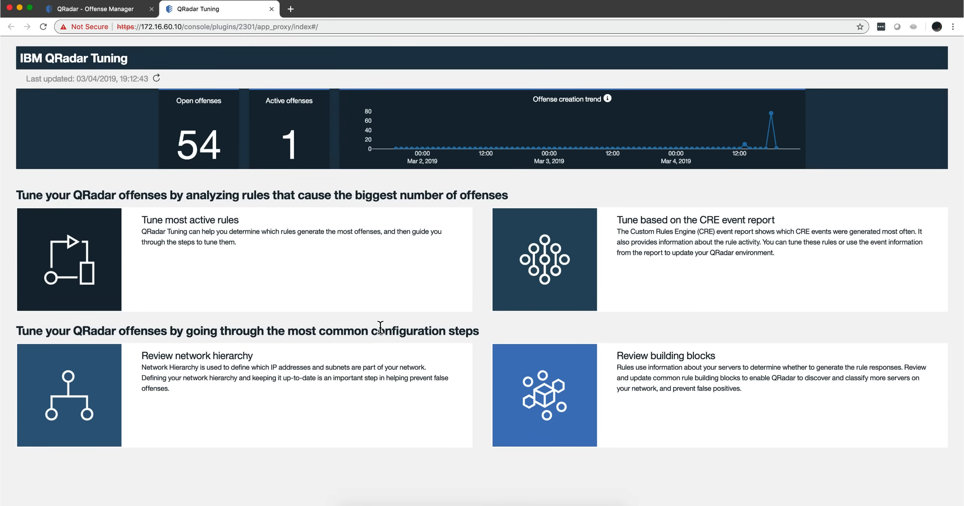
click(94, 266)
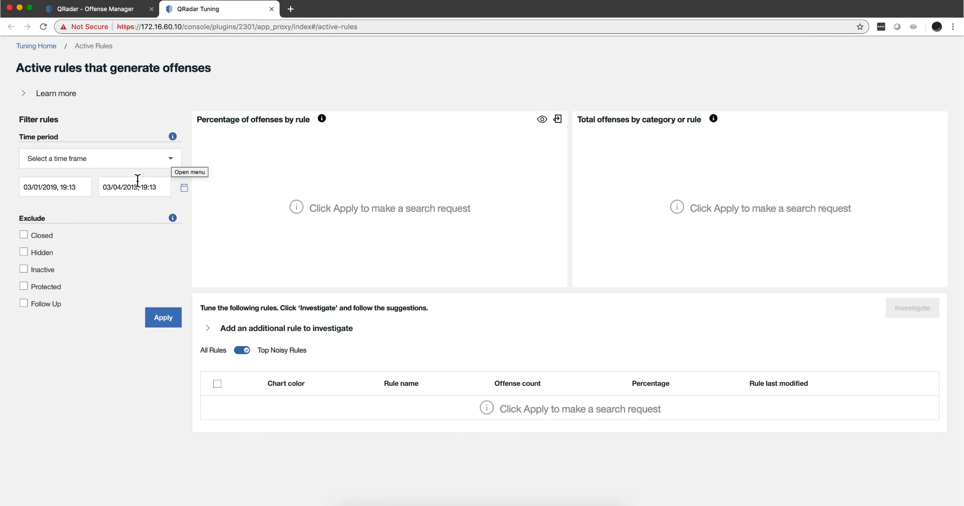
- Set the time period's start date to February 24, 2019 and apply the filter to load the active rules
click(73, 187)
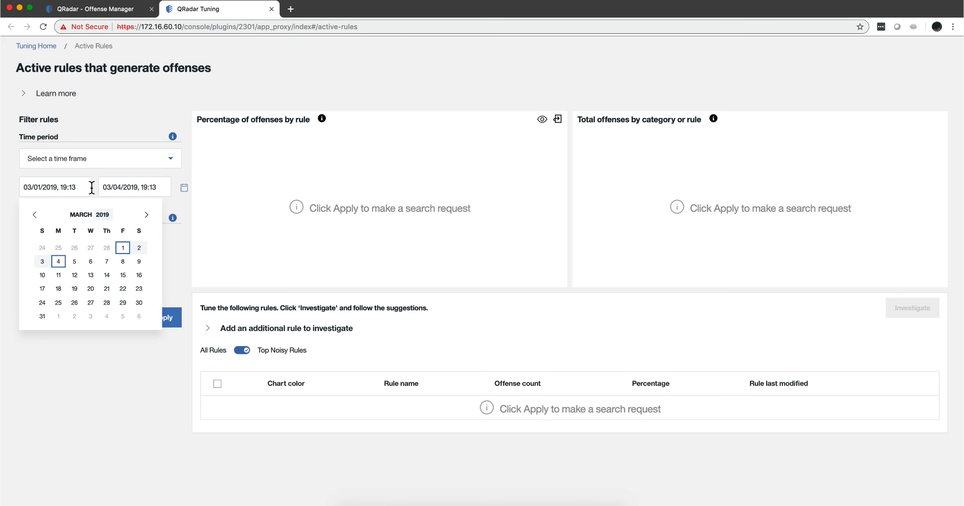
click(34, 216)
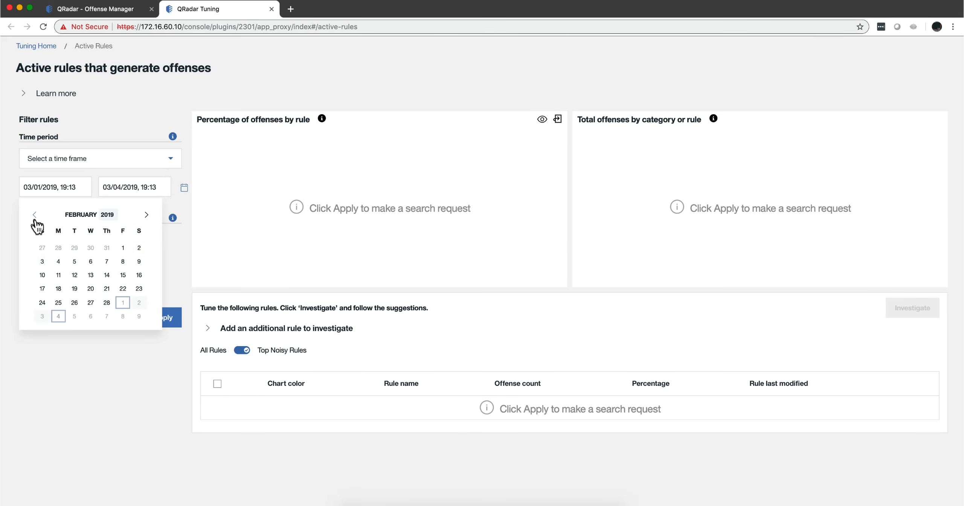
click(43, 302)
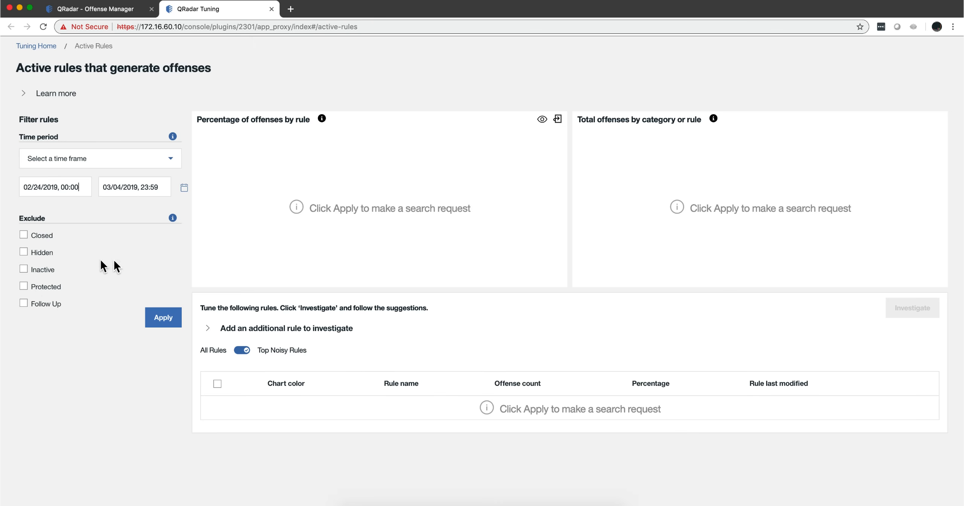
click(165, 321)
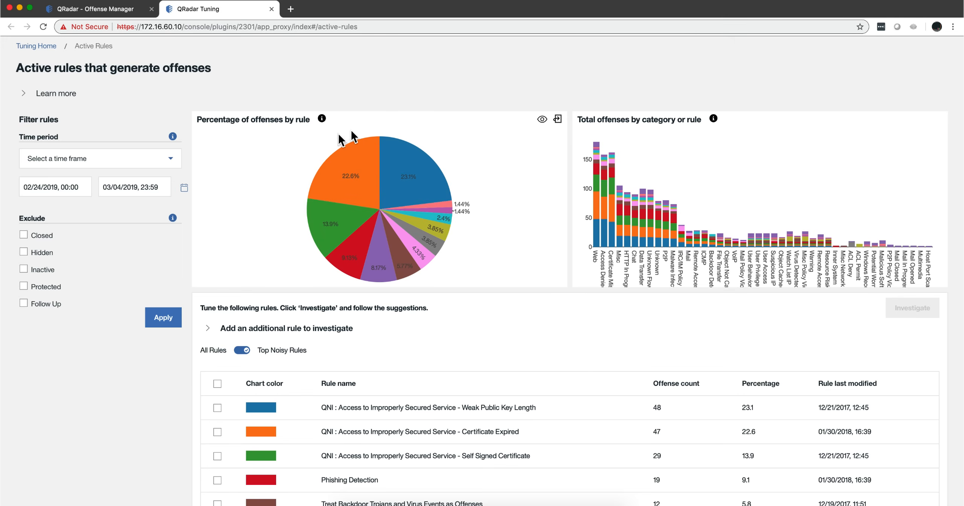
- Inspect slices of the offenses-by-rule pie chart and expand the table from top noisy rules to all rules
mouse_move(403, 154)
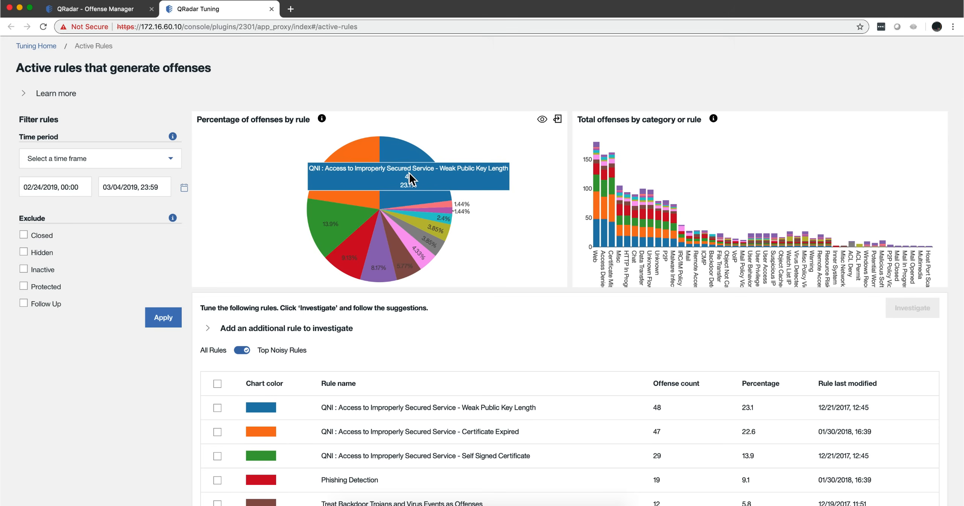
mouse_move(344, 198)
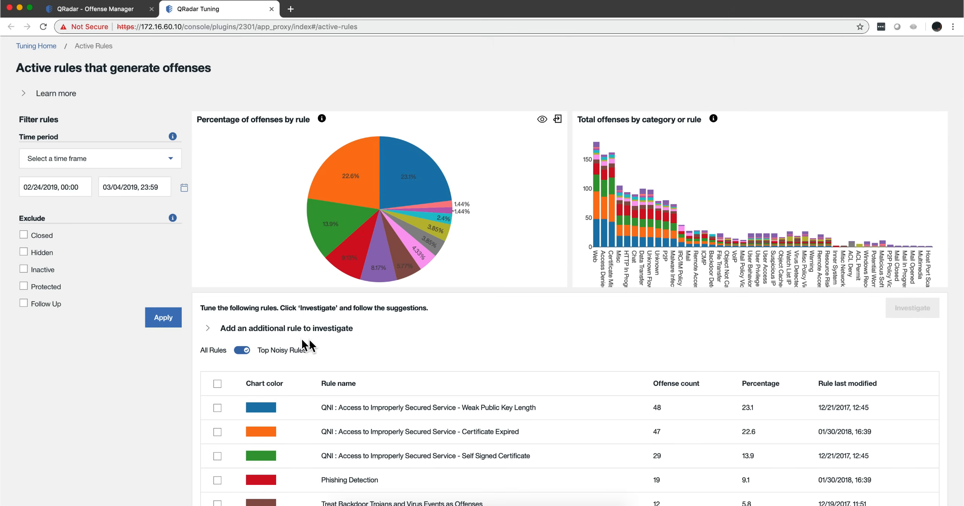
scroll(175, 302, down, 1)
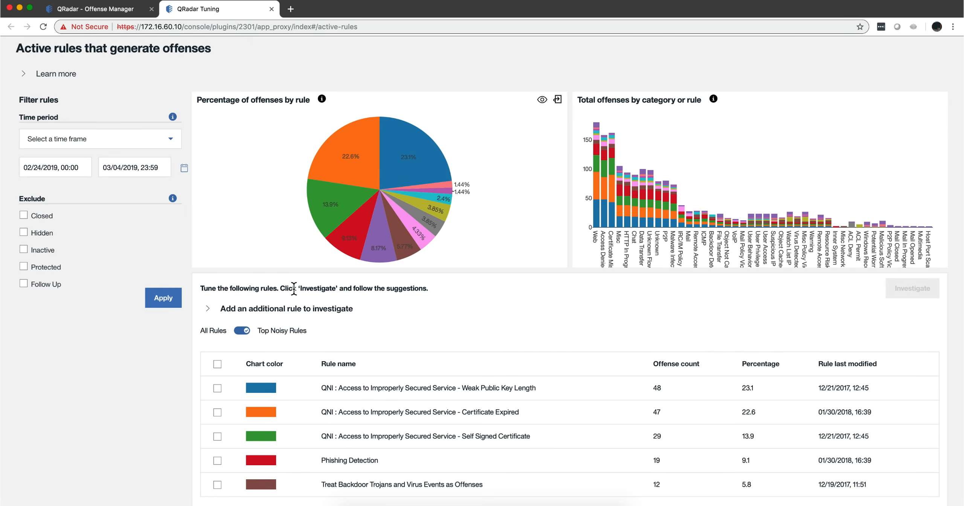
click(240, 331)
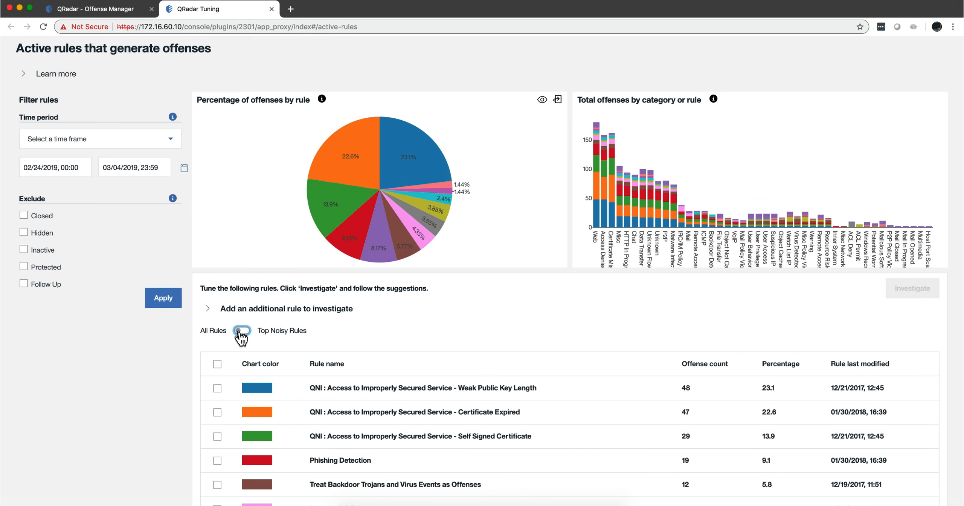
scroll(297, 345, down, 10)
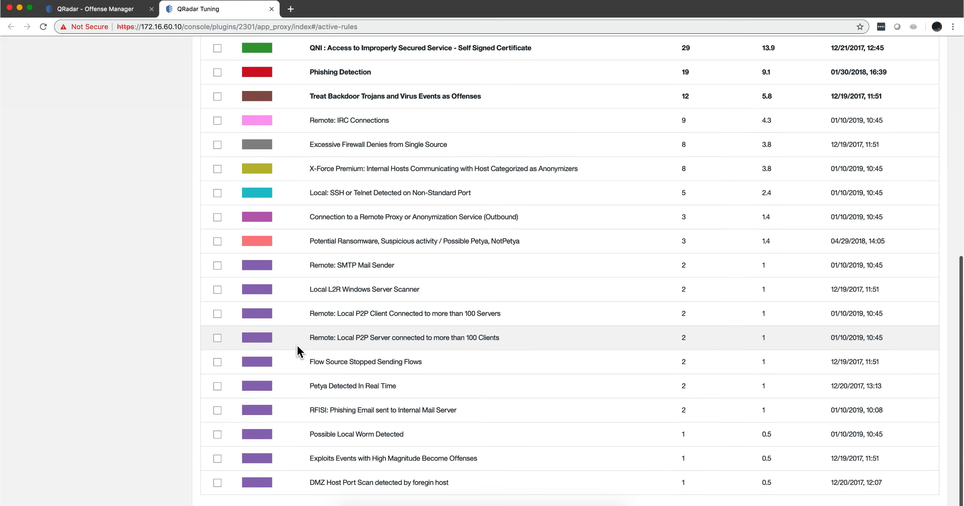
scroll(296, 345, up, 8)
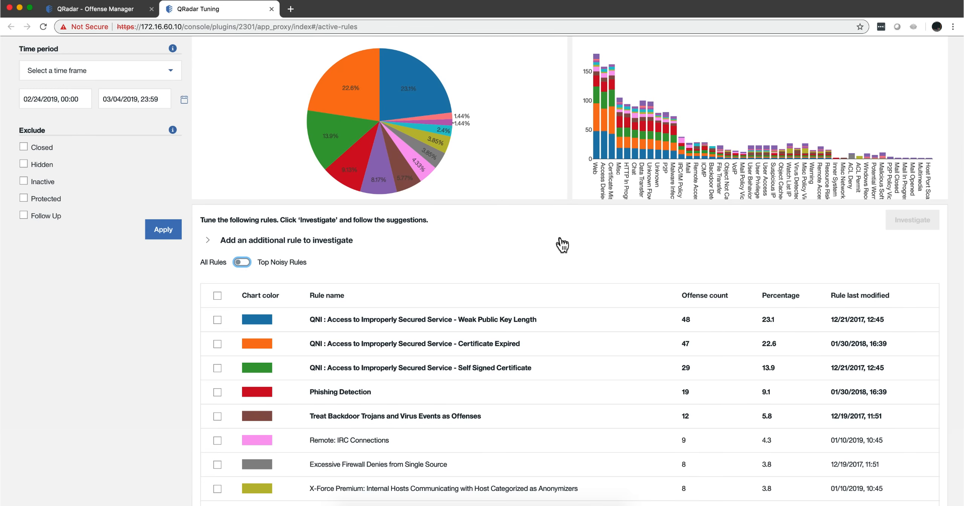
scroll(560, 241, up, 3)
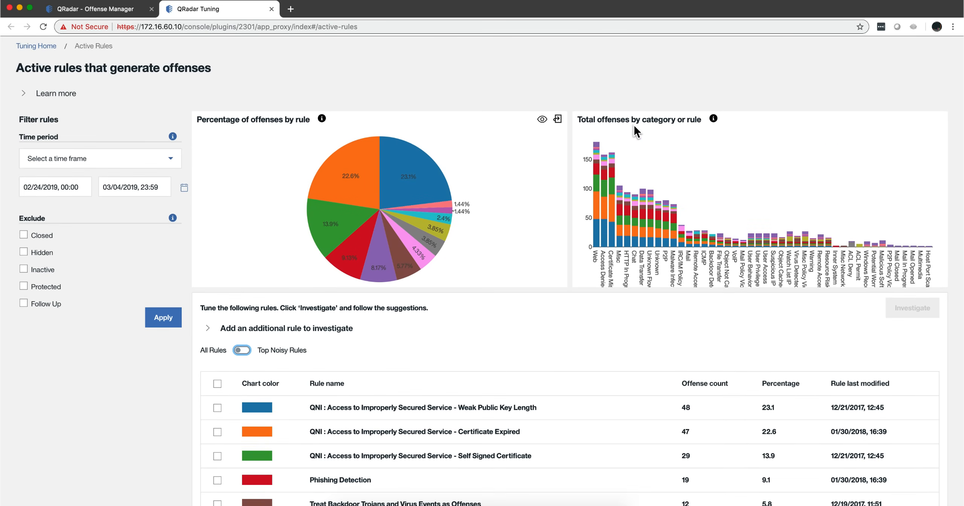
- Examine the bar chart of total offenses for the rules behind categories such as Web and Misc, and compare with the rules table
mouse_move(599, 236)
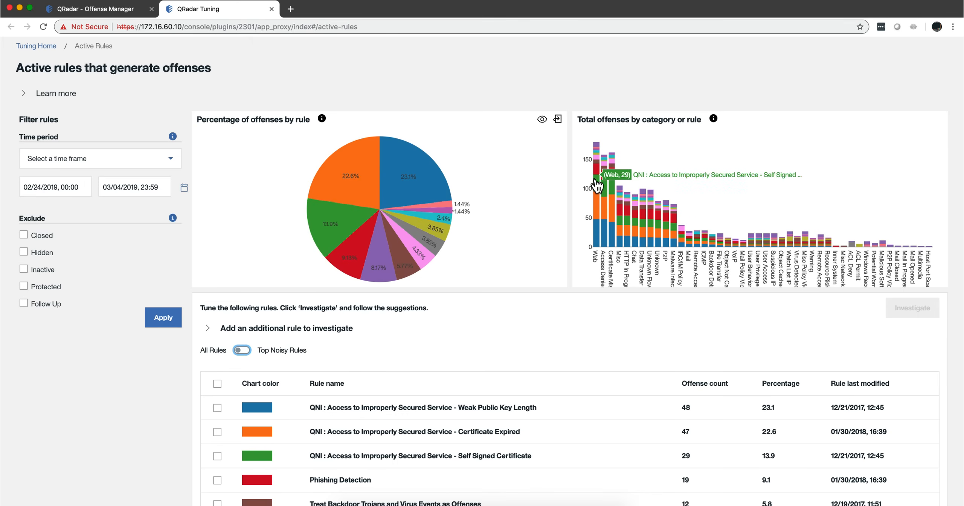
mouse_move(599, 170)
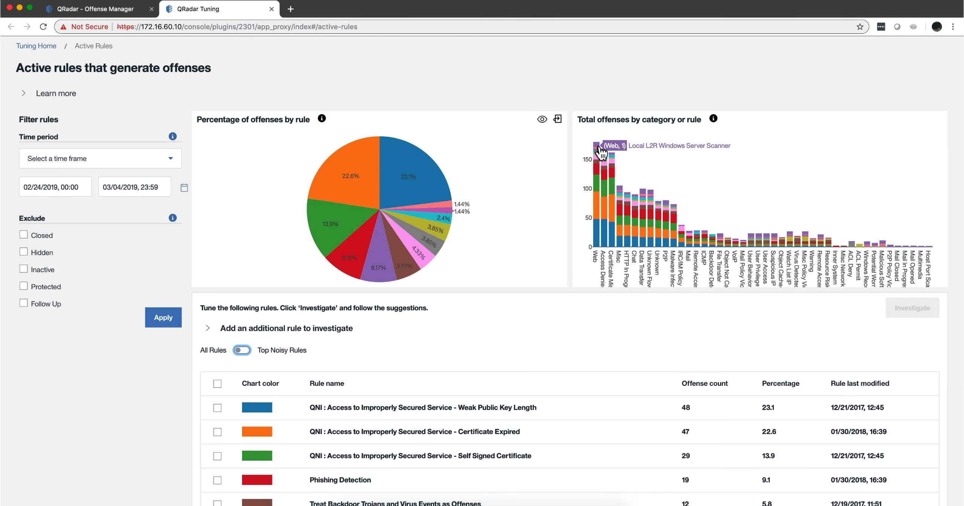
mouse_move(621, 222)
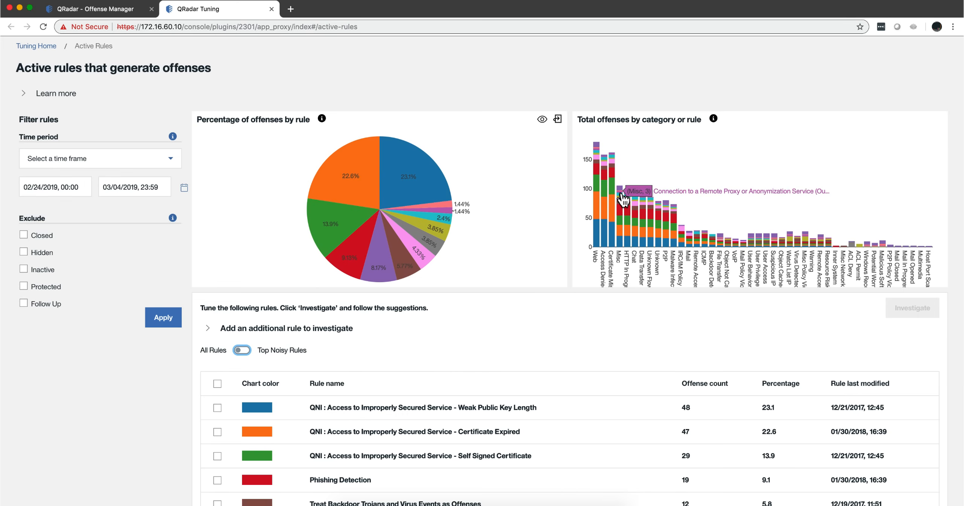
mouse_move(663, 244)
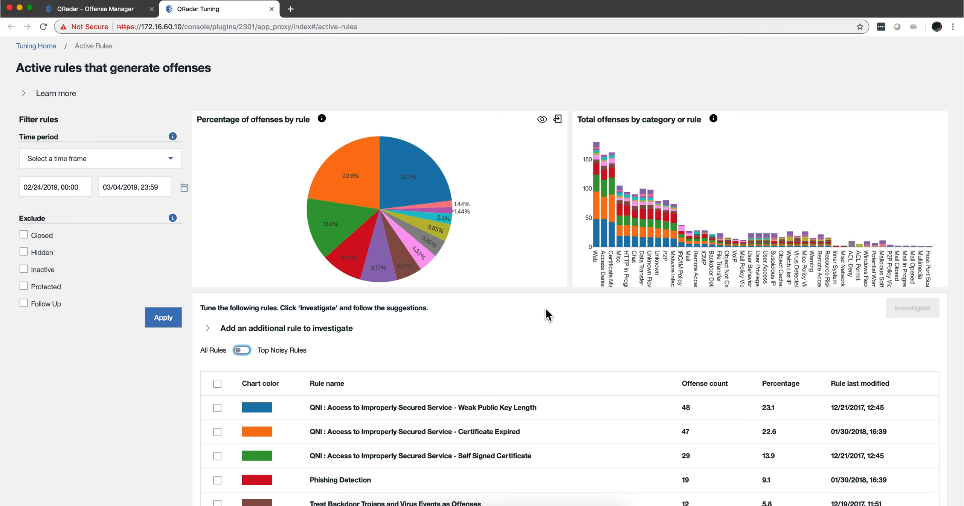
scroll(546, 310, down, 3)
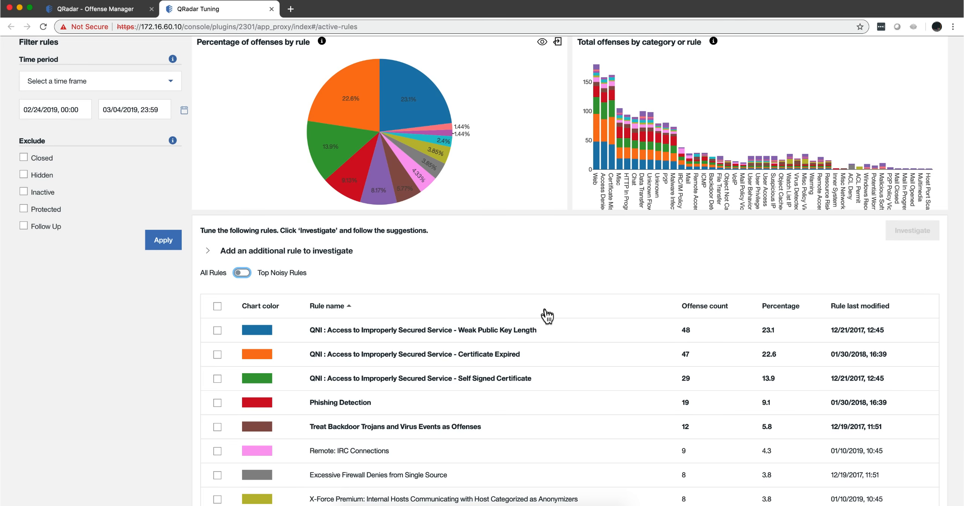
scroll(547, 315, up, 3)
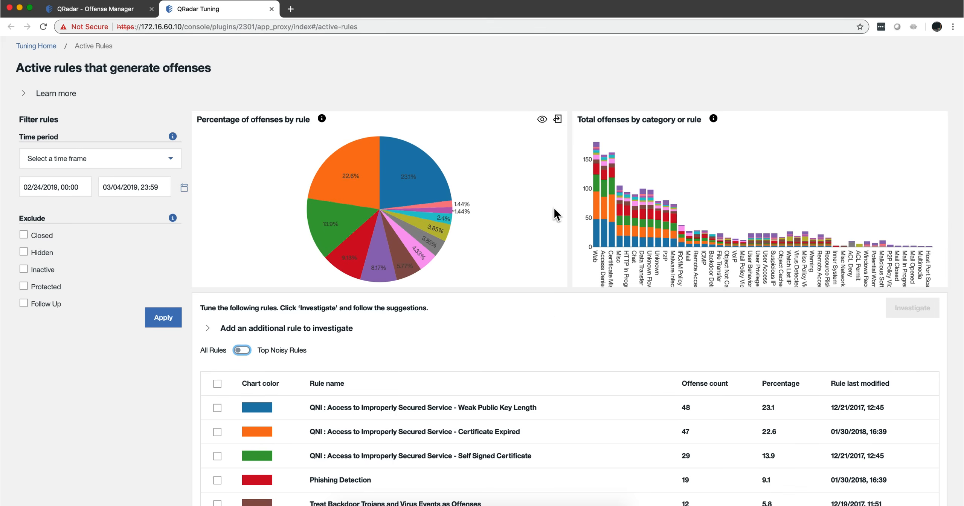
- Review the detailed list of offenses behind the pie chart for the selected dates and return to the chart view
click(558, 120)
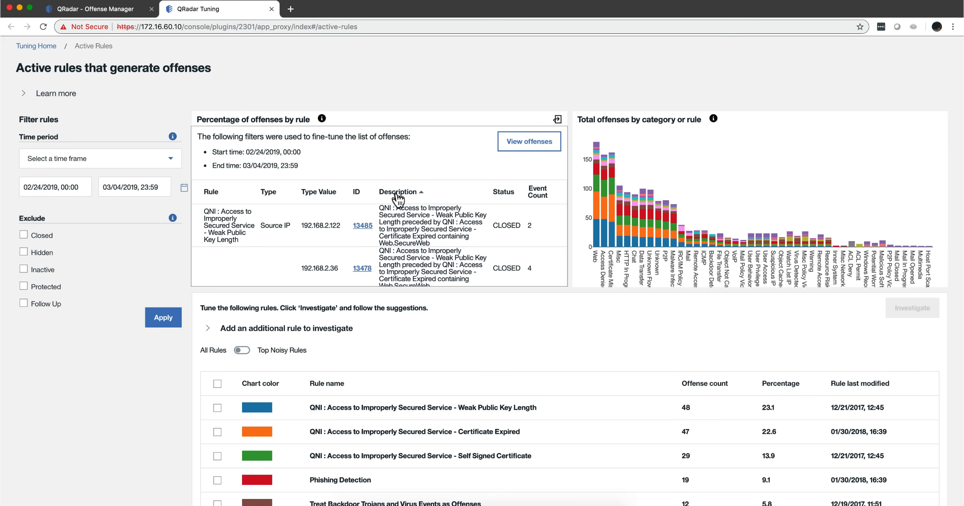
scroll(397, 198, down, 5)
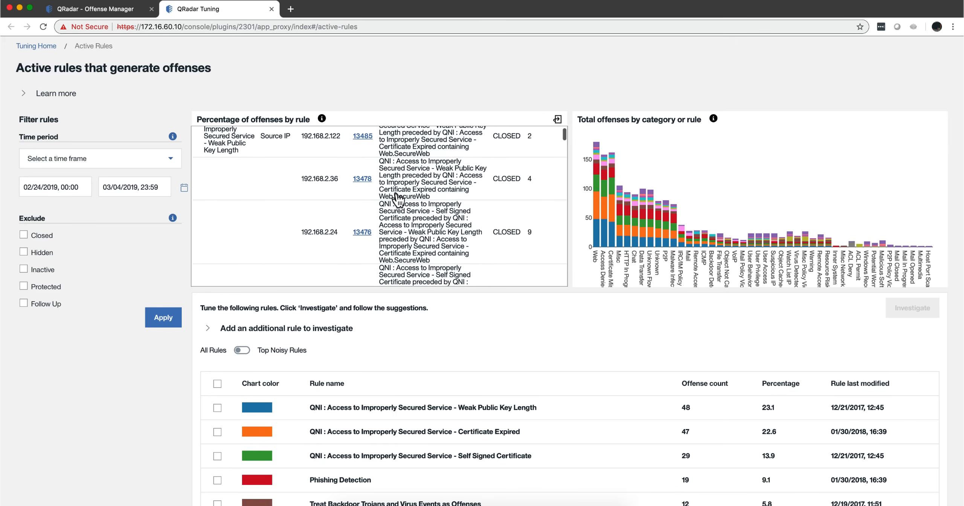
scroll(398, 198, down, 1)
scroll(366, 186, up, 6)
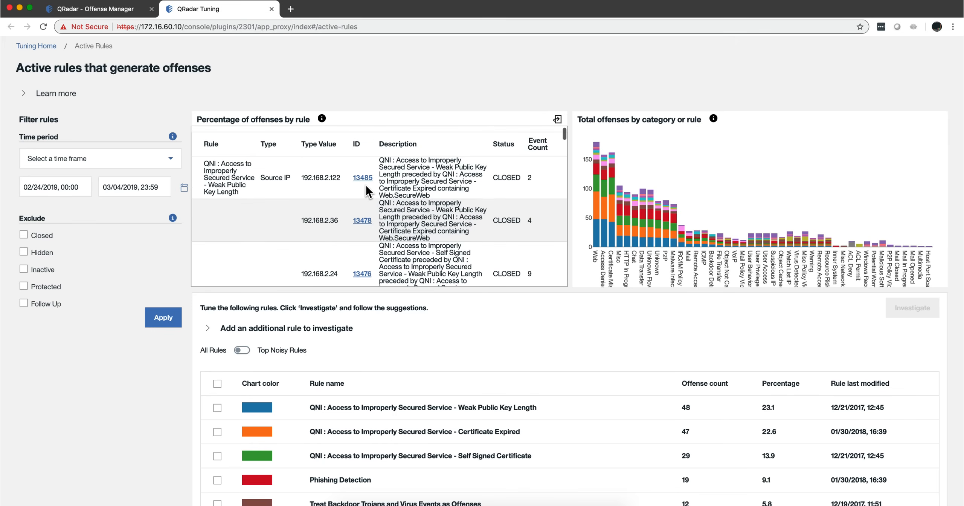
scroll(366, 185, down, 7)
scroll(367, 185, down, 10)
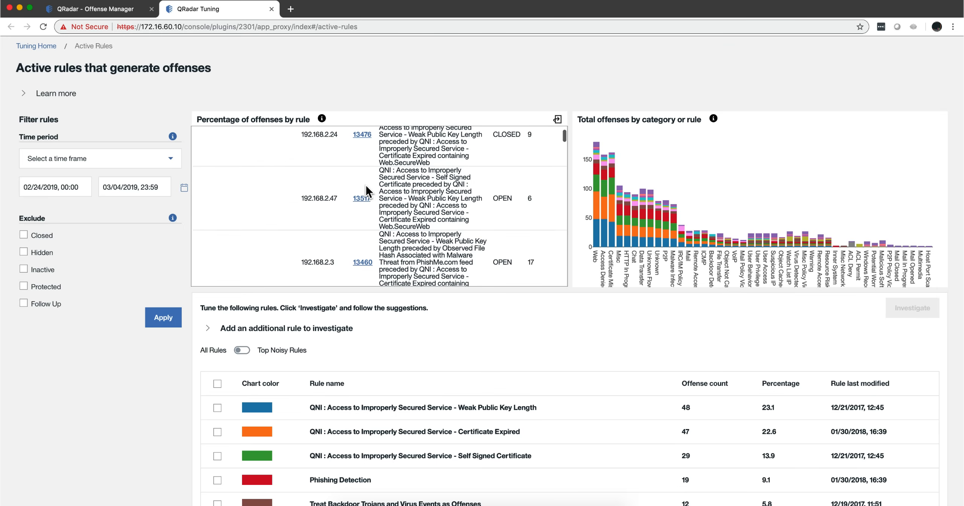
scroll(366, 186, down, 10)
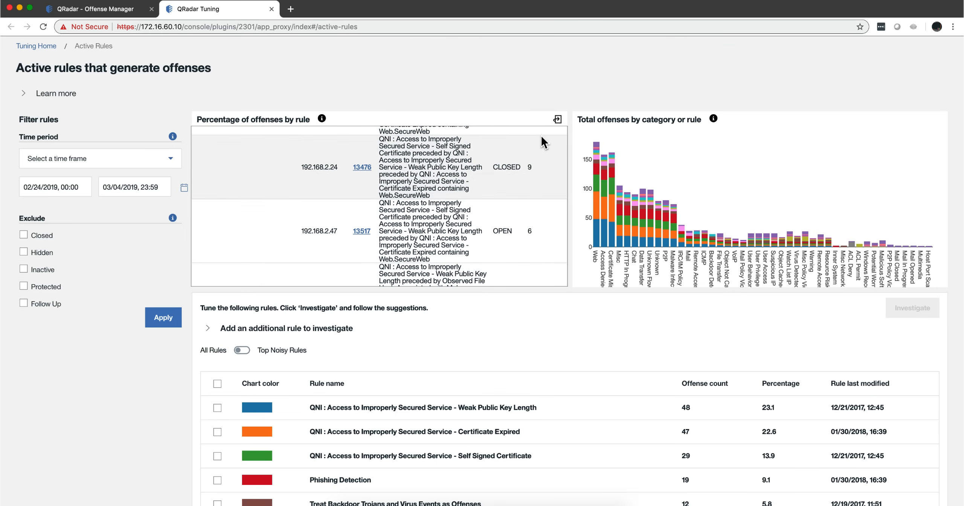
click(557, 120)
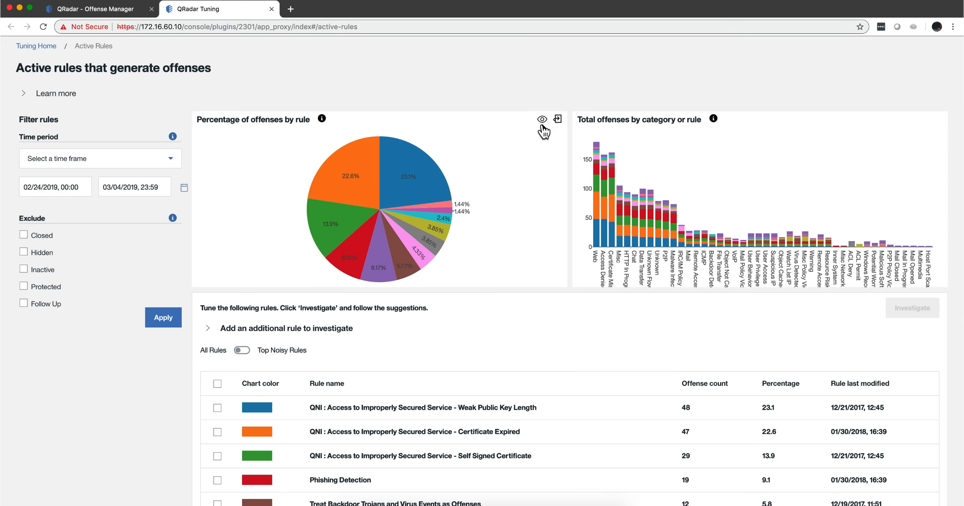
- Show the pie chart's legend and match its rule names with the rules table
click(543, 121)
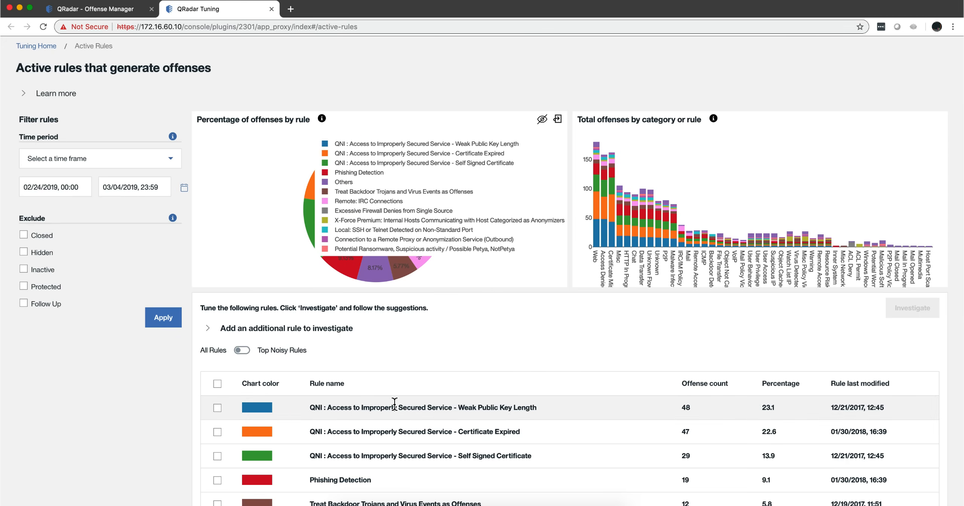
scroll(395, 403, down, 5)
scroll(394, 404, up, 5)
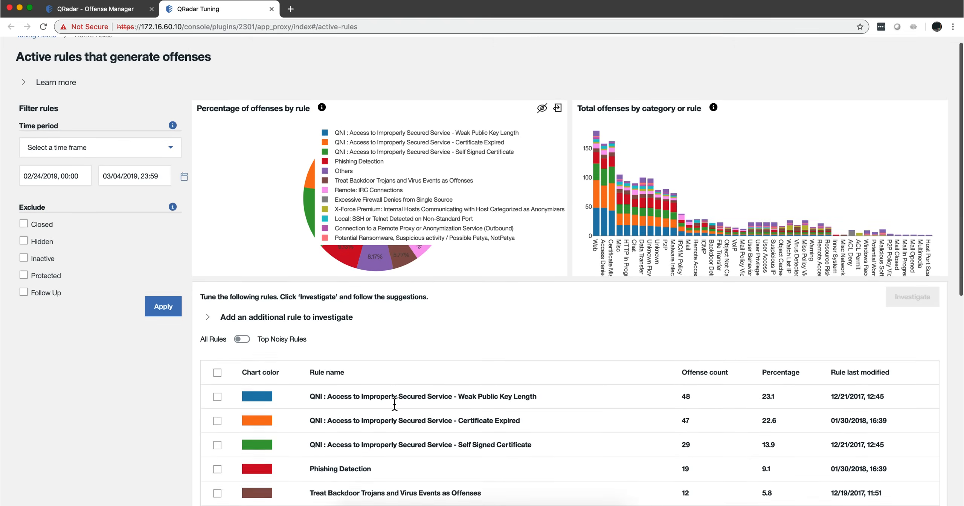
scroll(395, 403, up, 1)
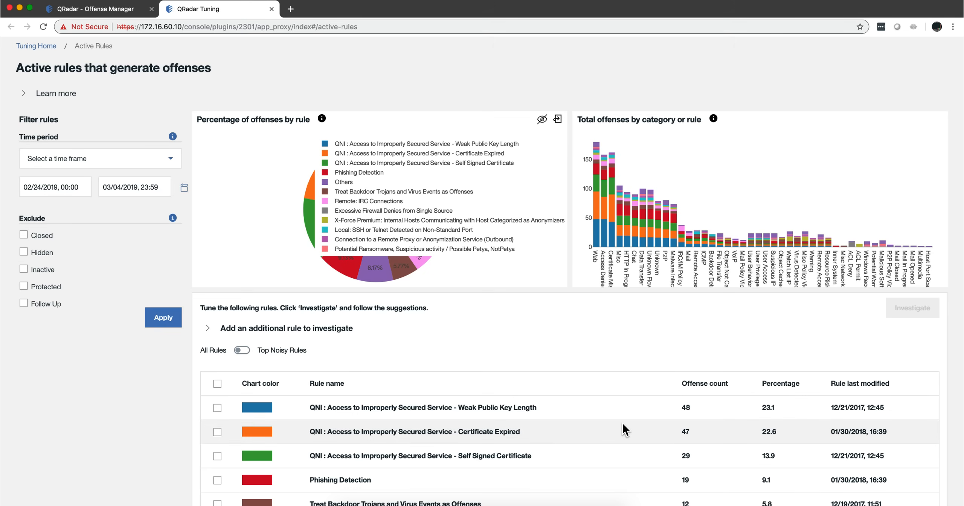
- Try ticking the Remote: IRC Connections rule for investigation, and switch the rules table from top noisy rules to all rules
scroll(391, 327, down, 7)
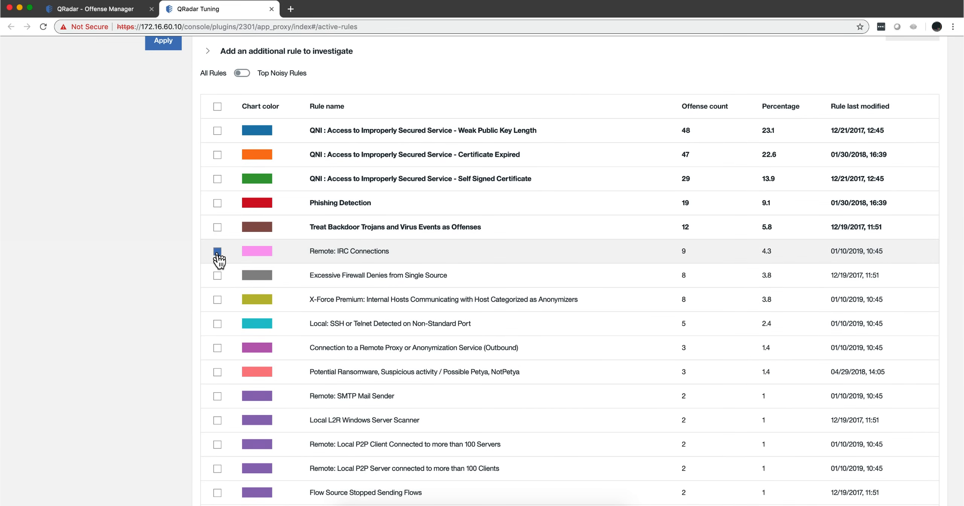
click(217, 300)
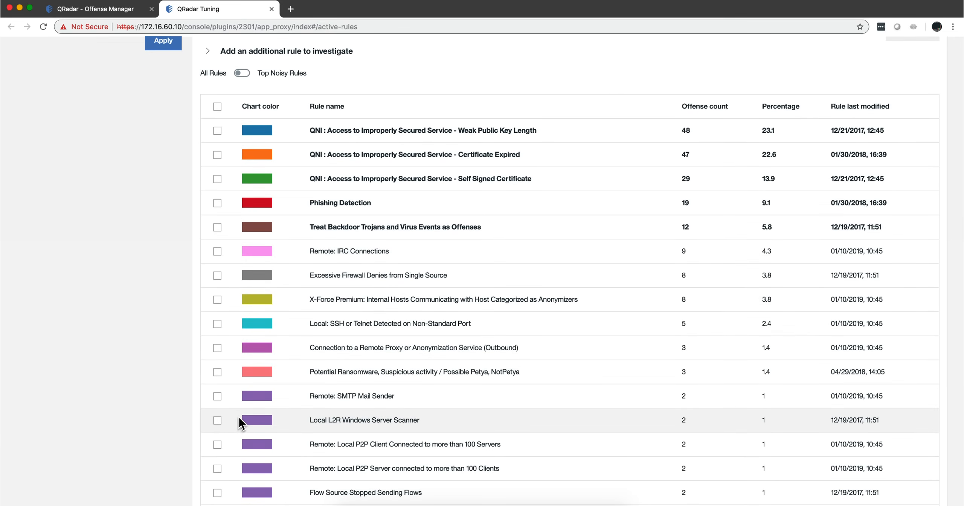
scroll(243, 391, up, 2)
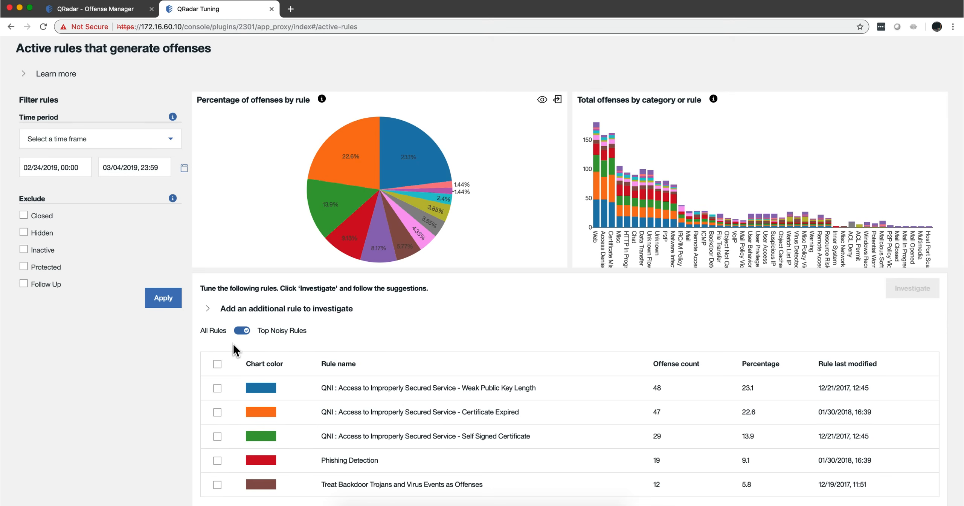
click(238, 332)
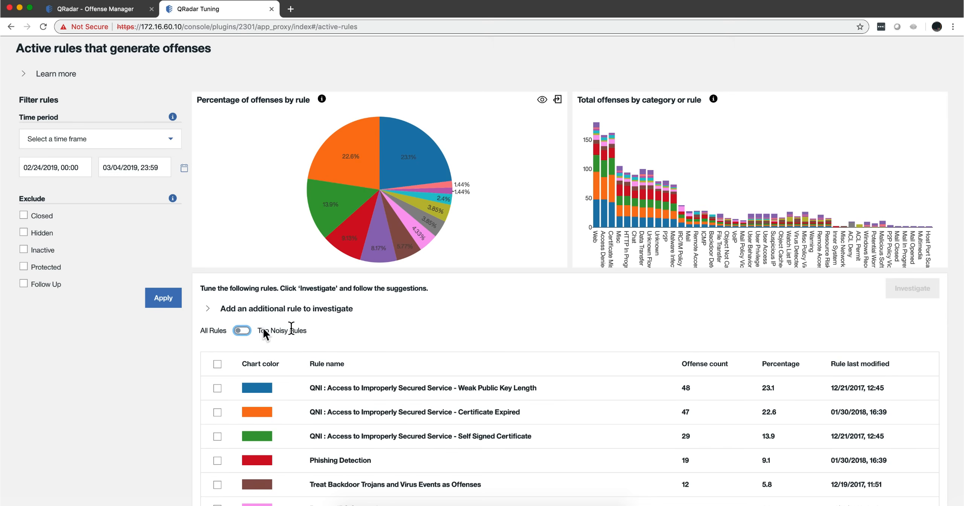
- Select the RFISI: Phishing Email sent to Internal Mail Server rule in the full rules list and start its investigation
scroll(337, 328, down, 6)
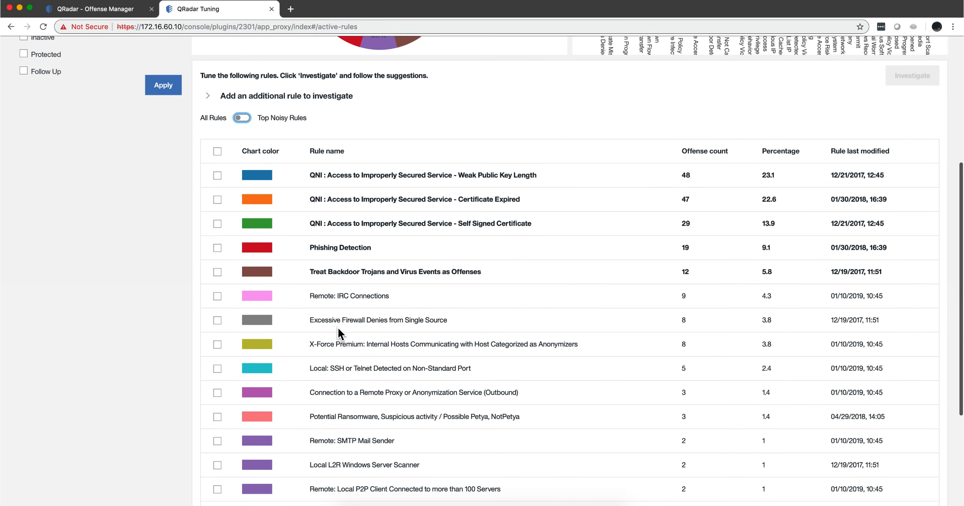
scroll(338, 328, down, 5)
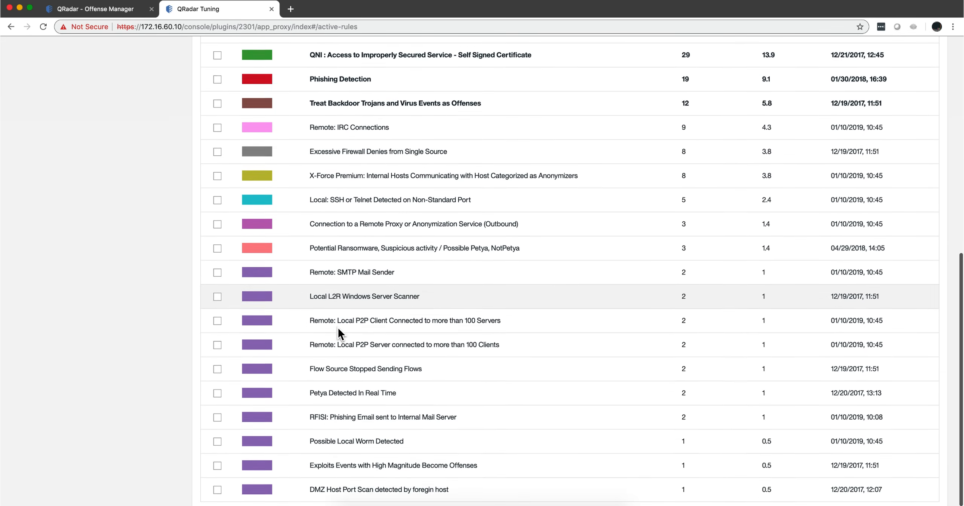
click(218, 412)
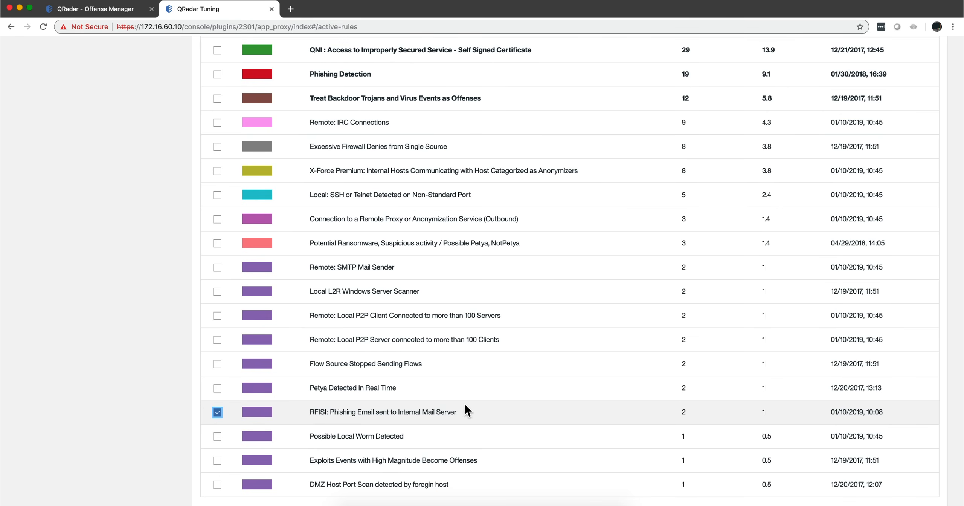
scroll(481, 400, up, 3)
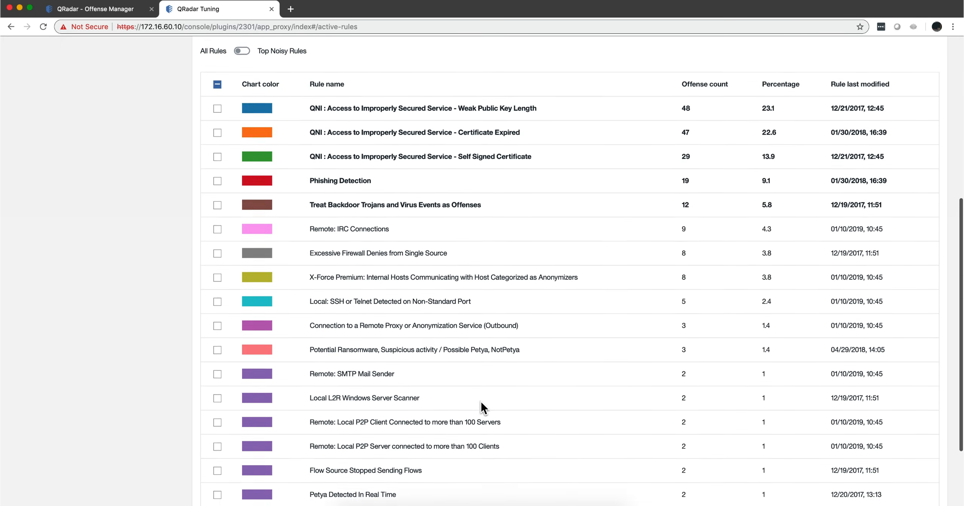
scroll(483, 407, up, 5)
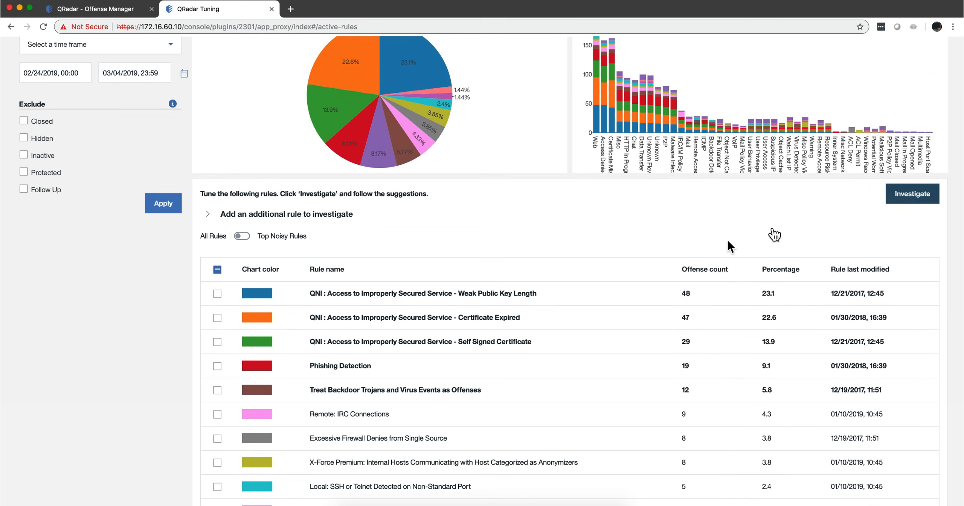
click(935, 195)
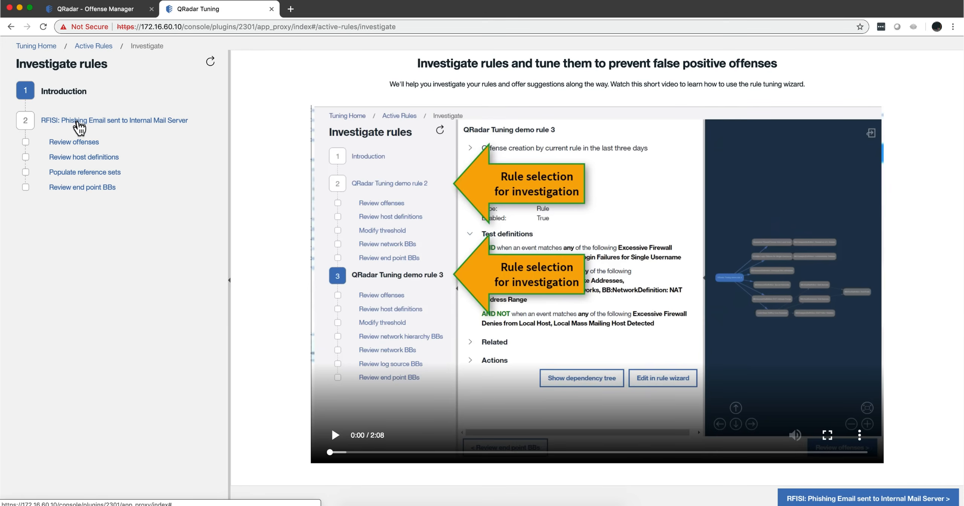
- Open the phishing rule's details and examine its offense creation graph for the last three days, collapsing the graph when done
click(79, 121)
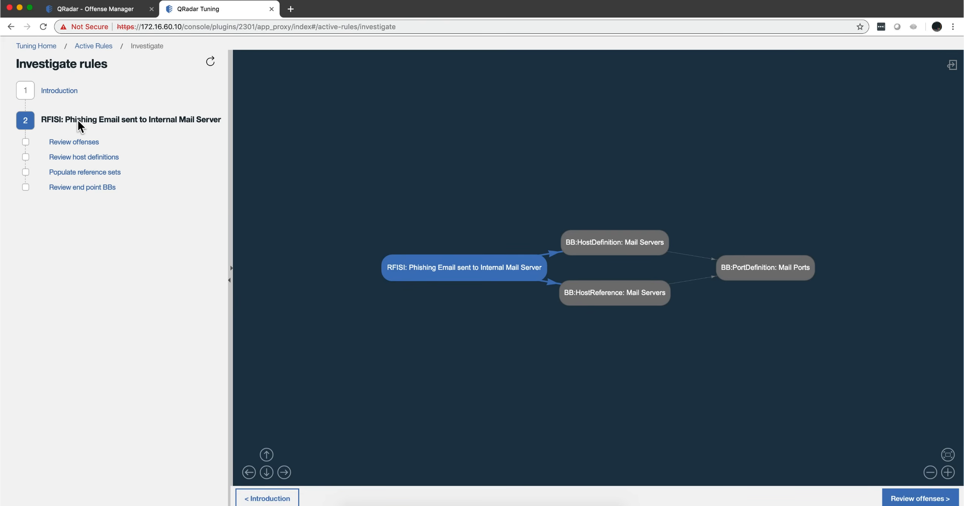
click(234, 274)
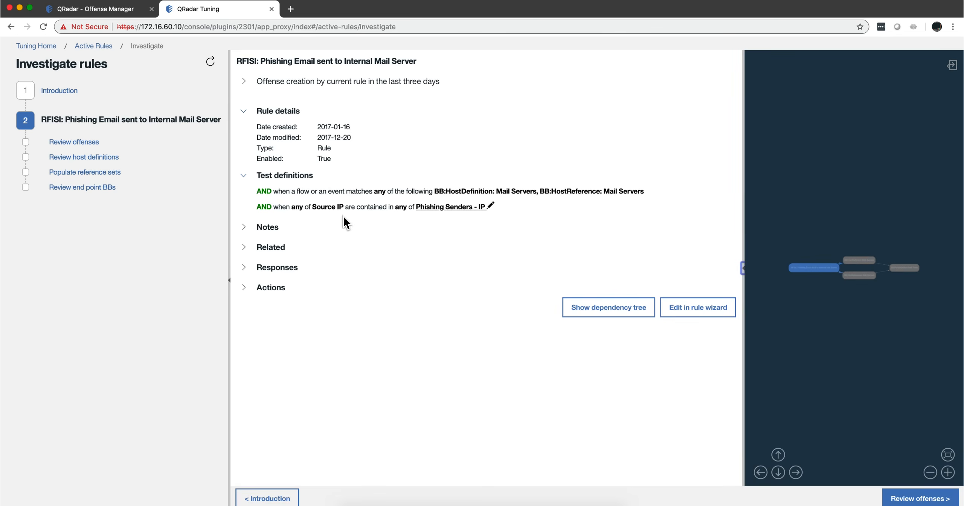
click(248, 84)
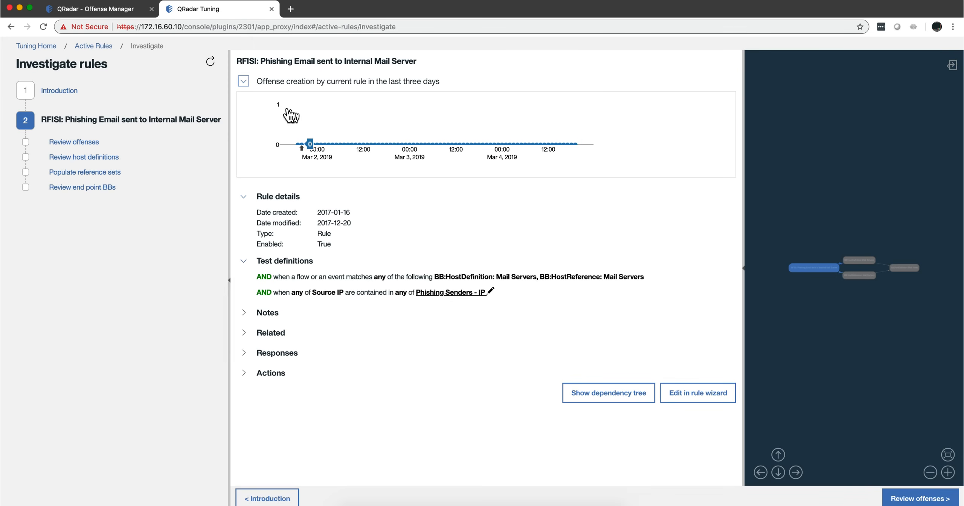
click(245, 81)
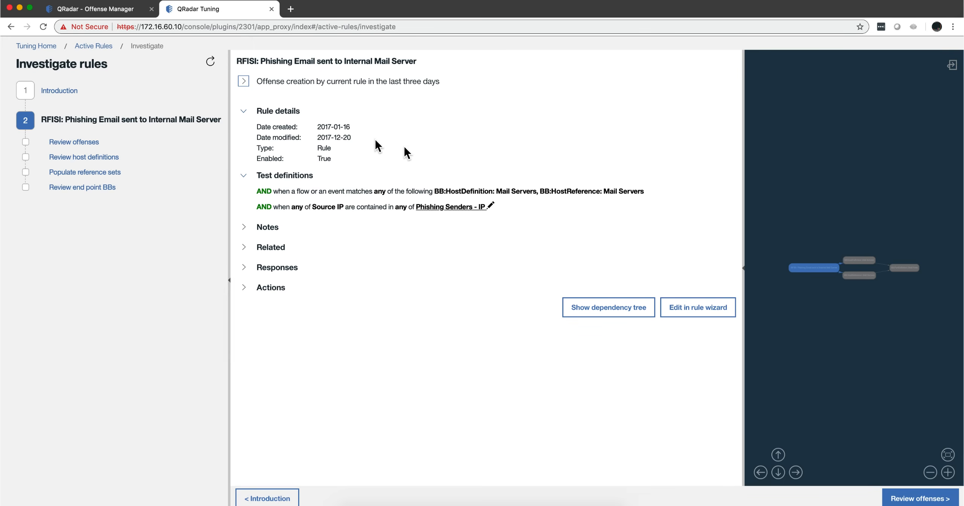
- Open the phishing rule in the rule wizard, and view its dependency graph at full width before returning to the rule details
click(713, 317)
click(745, 269)
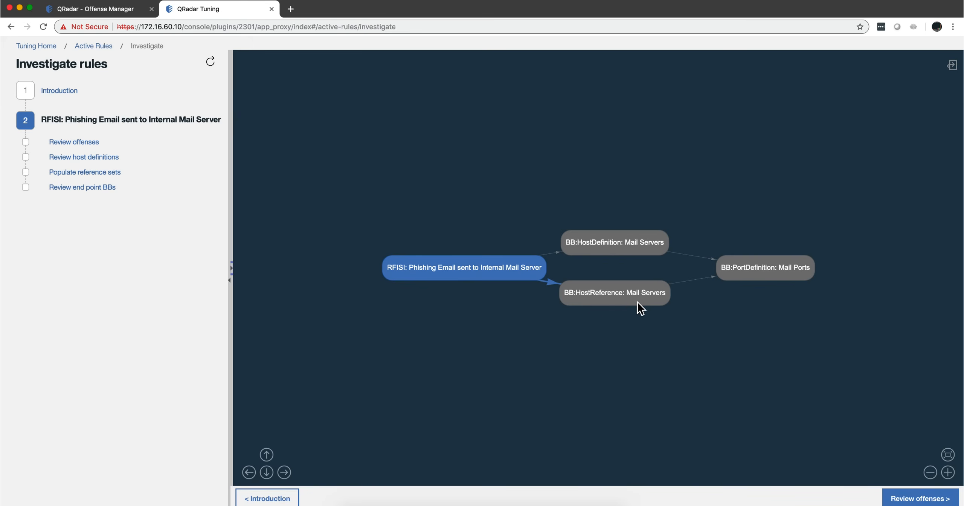
click(231, 269)
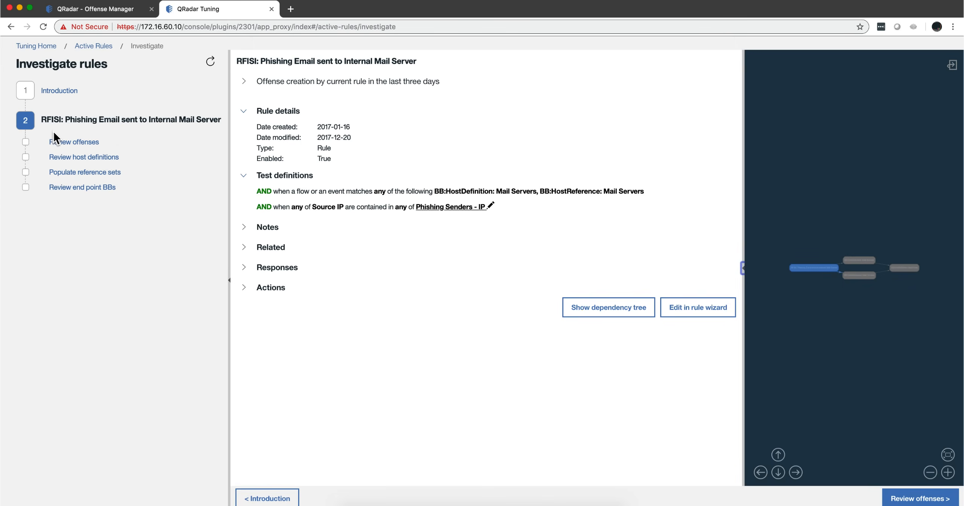
- Review the phishing rule's sample offenses and its Mail Servers host definitions, including IPs and ports, host definition and host reference
click(69, 142)
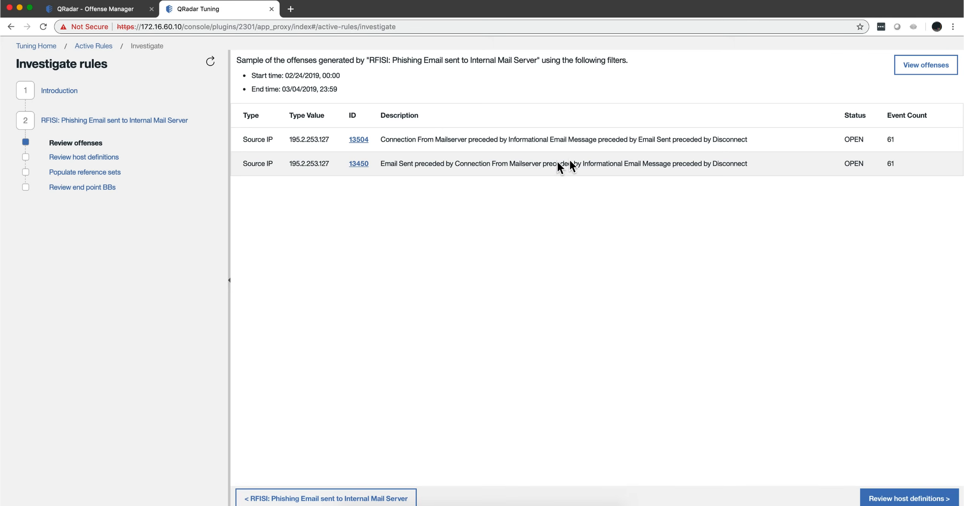
click(62, 157)
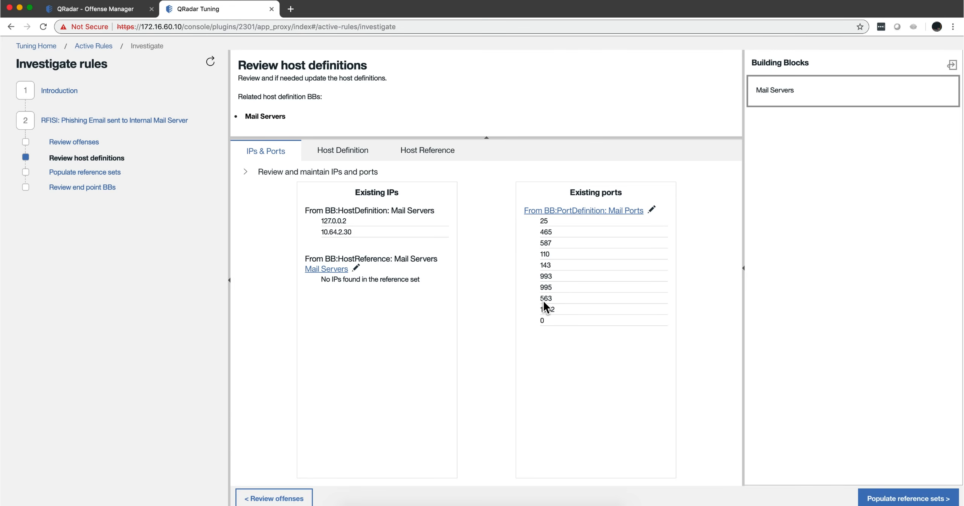
click(354, 158)
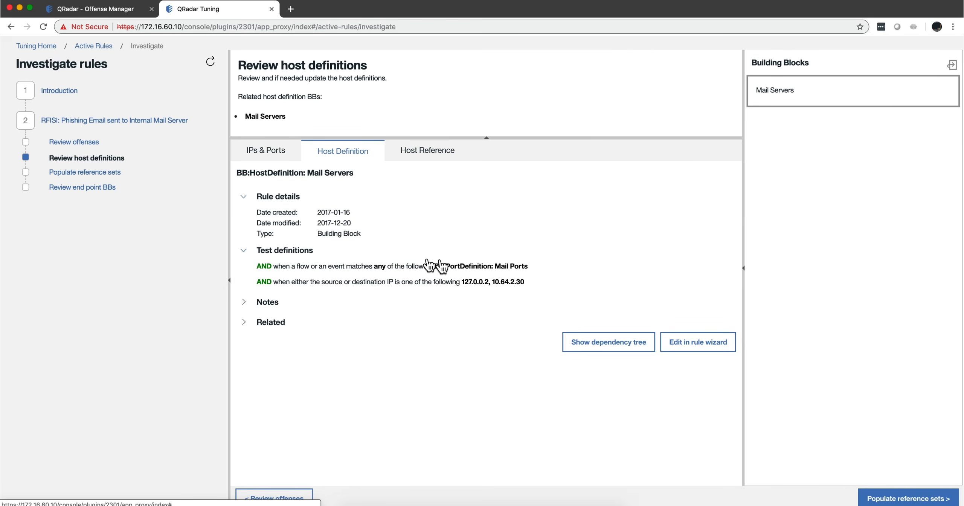
click(422, 159)
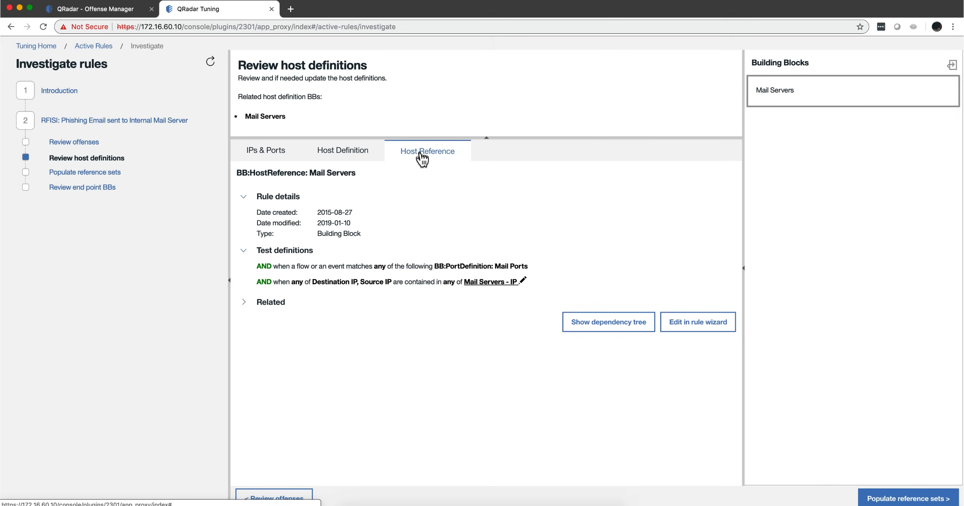
- Review the rule's reference sets by opening the contents of Phishing Senders - IP, and return to the investigation
click(68, 174)
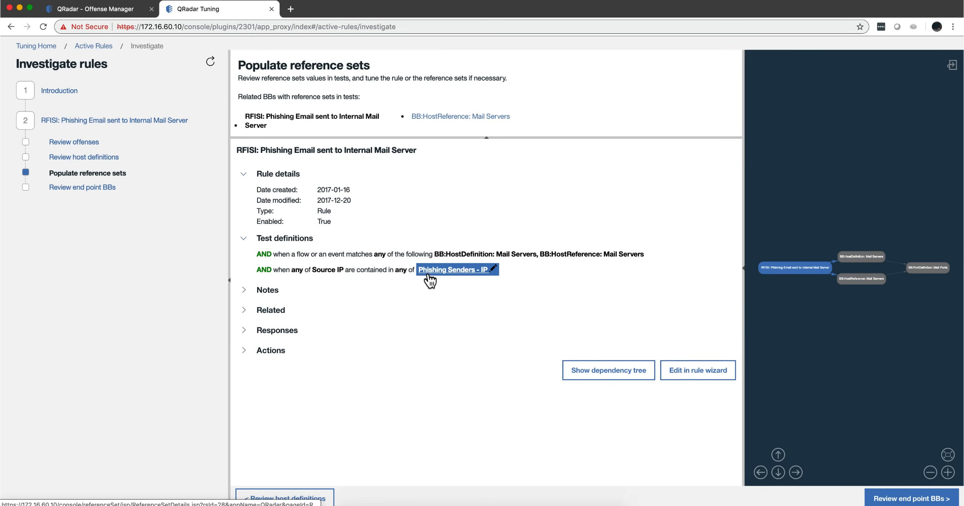
click(494, 267)
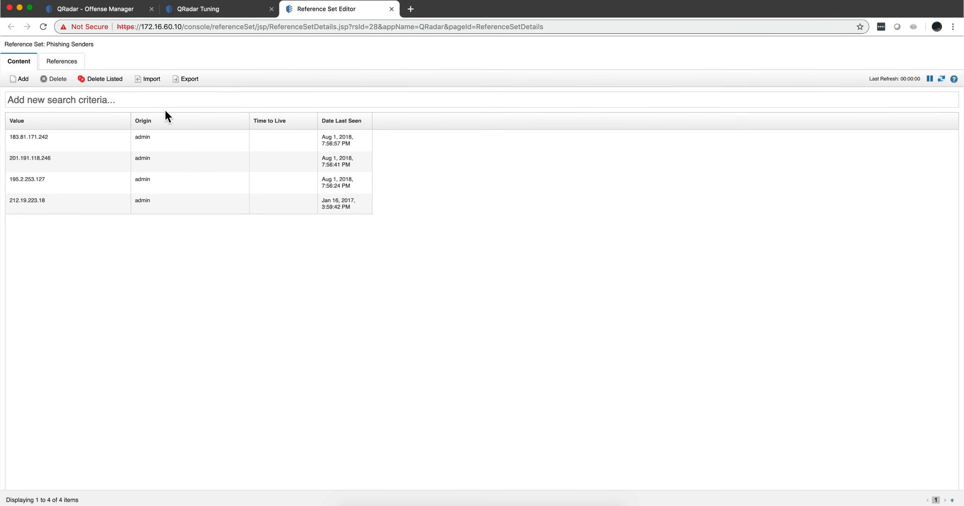
click(215, 15)
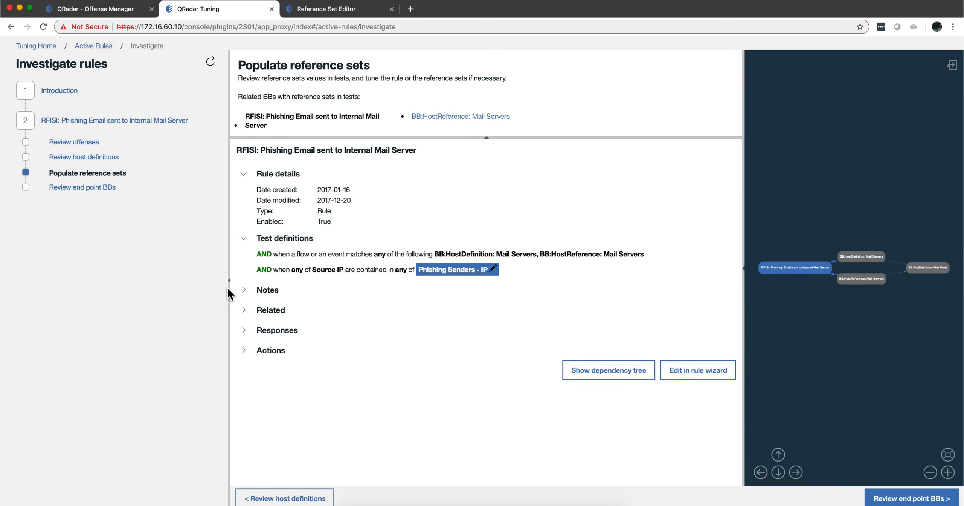
- Expand the phishing rule's notes, related building blocks, responses and actions to read them
click(244, 290)
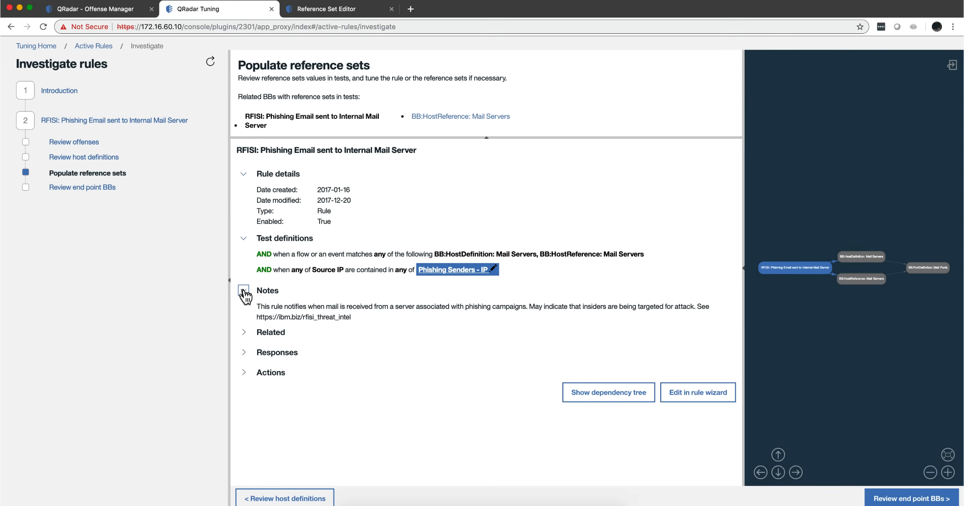
click(247, 333)
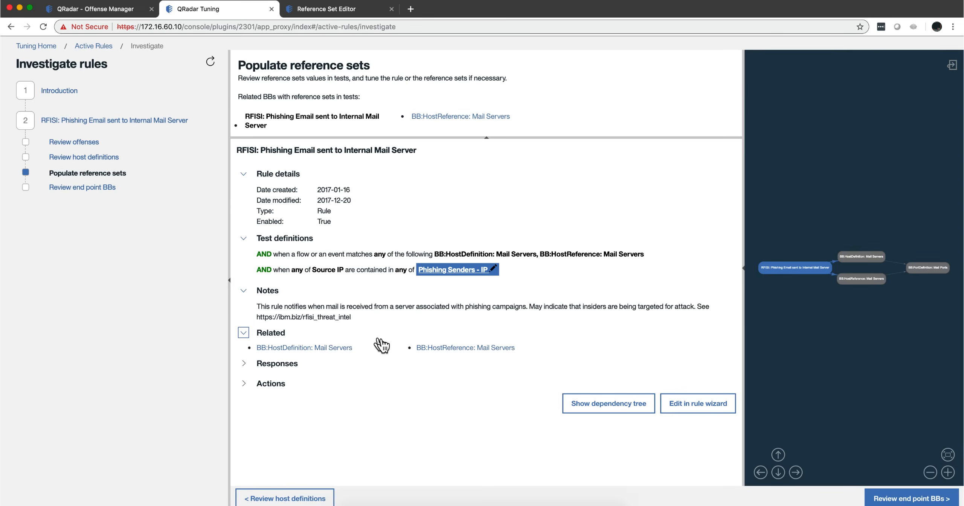
click(244, 364)
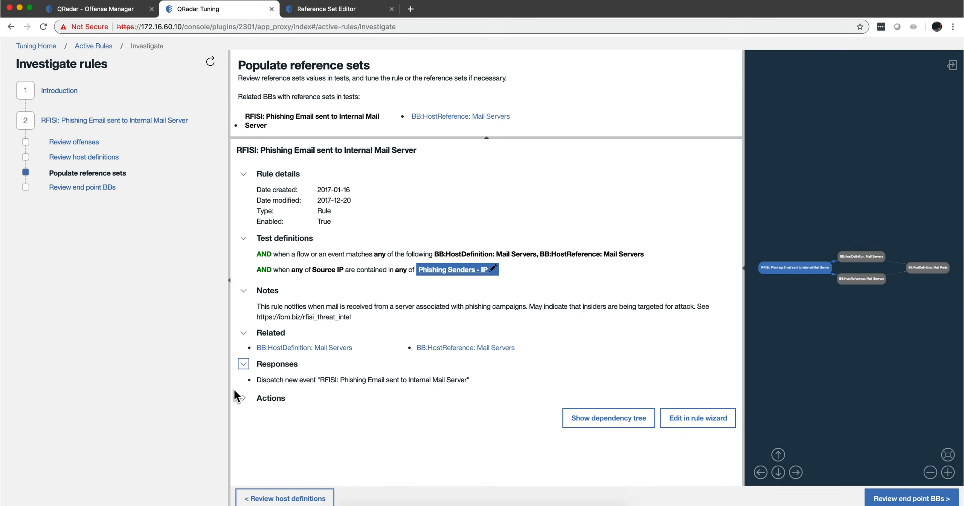
click(247, 400)
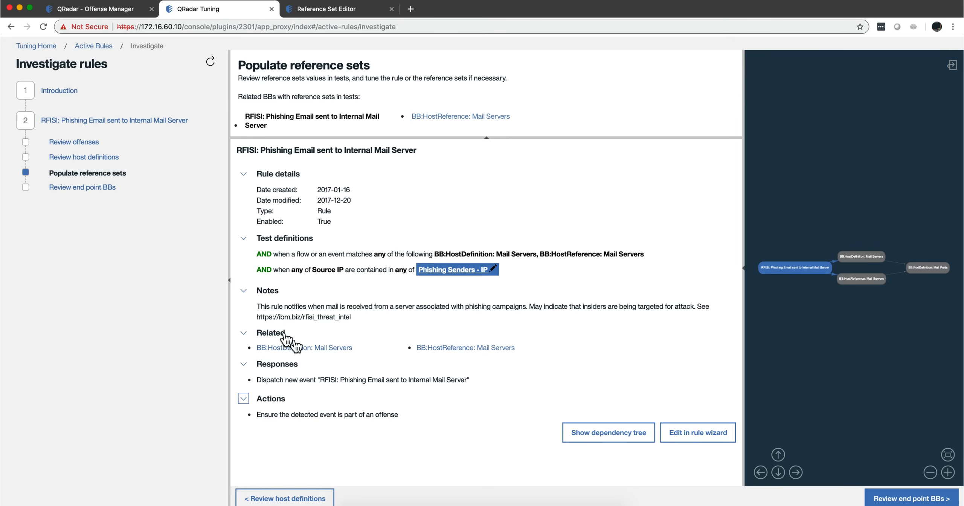
- Review the end point building blocks, comparing the test definitions of BB:PortDefinition: Mail Ports and BB:HostDefinition: Mail Servers
click(98, 193)
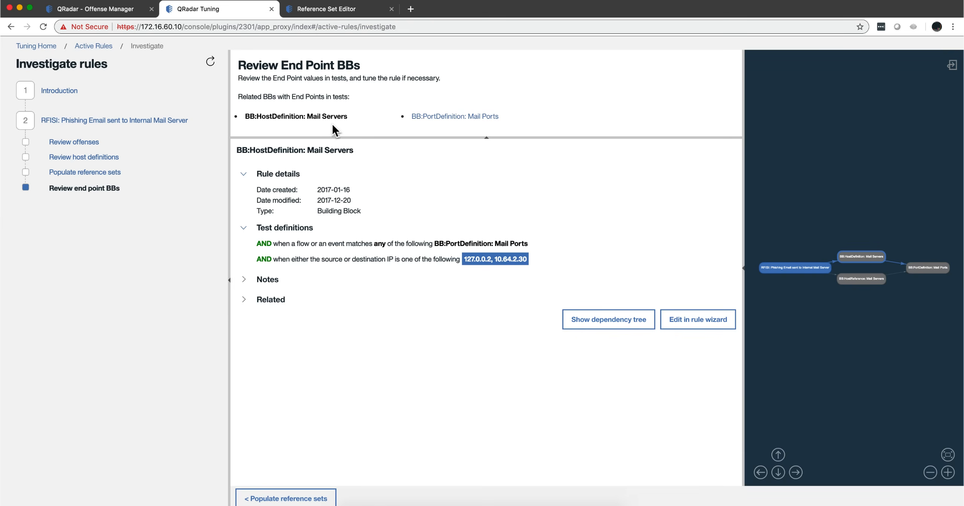
click(439, 120)
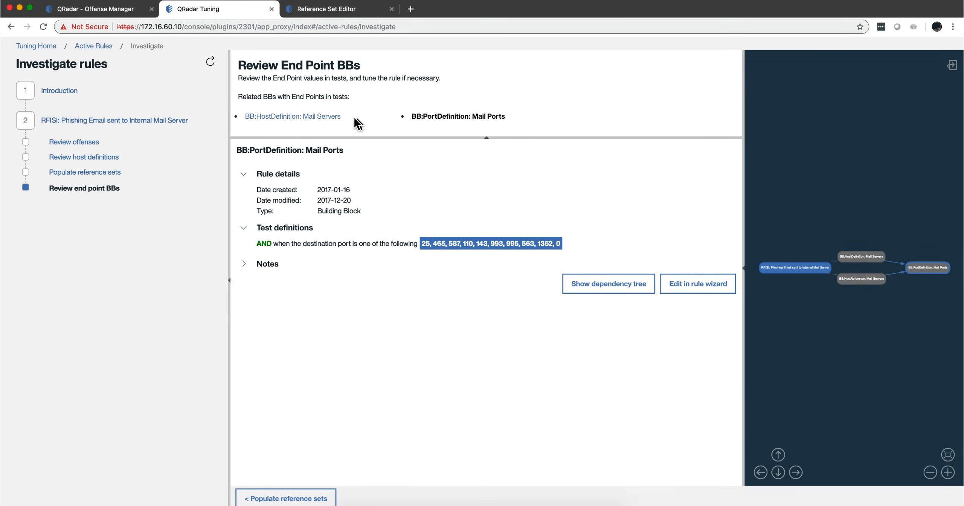
click(313, 121)
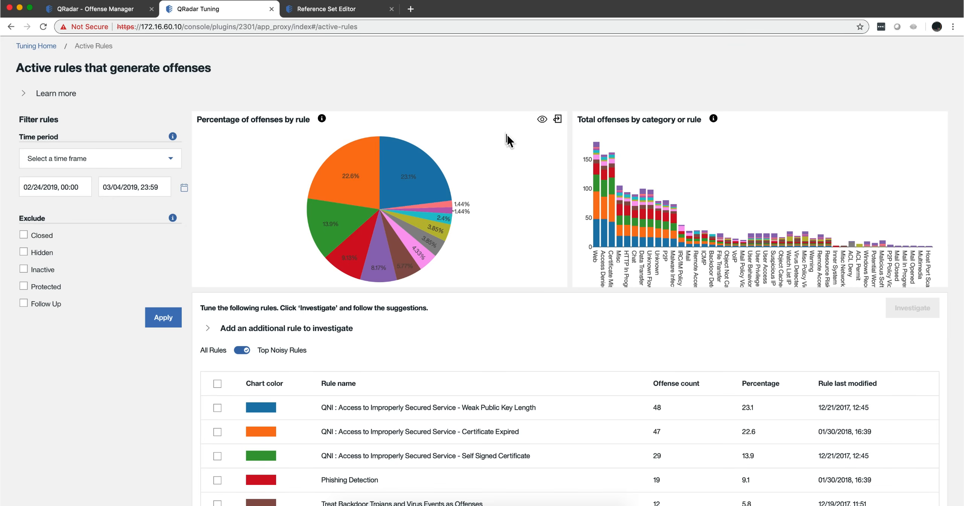
- Switch the active rules table to all rules, select Excessive Firewall Denies from Single Source, and start its investigation
scroll(511, 193, down, 1)
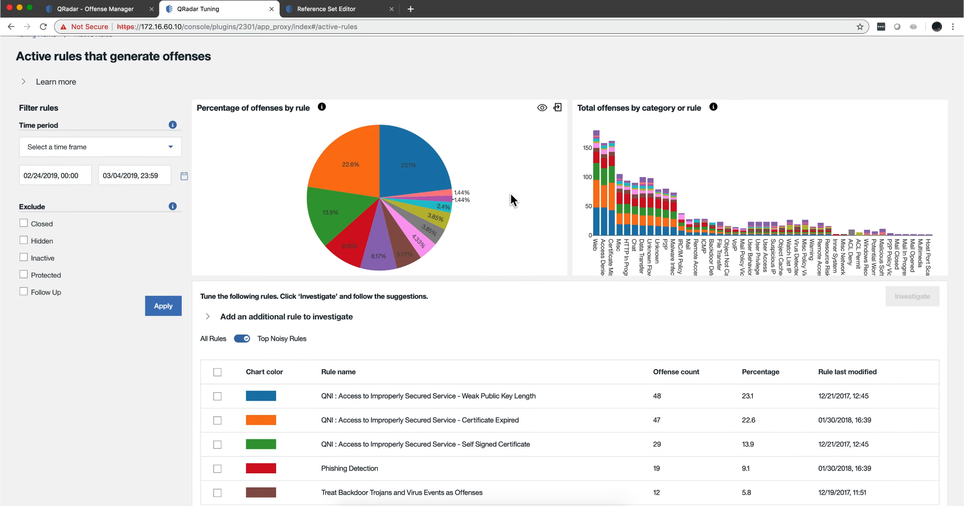
scroll(510, 193, down, 1)
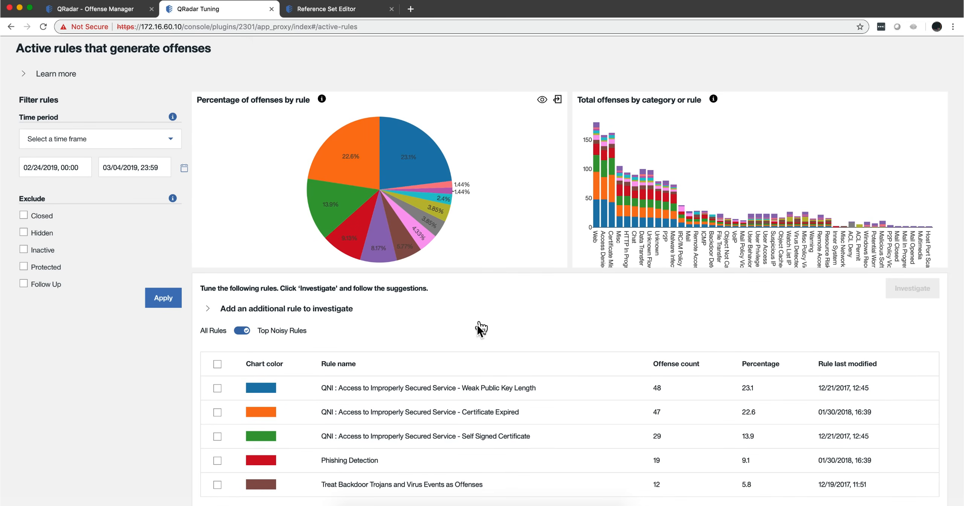
click(237, 332)
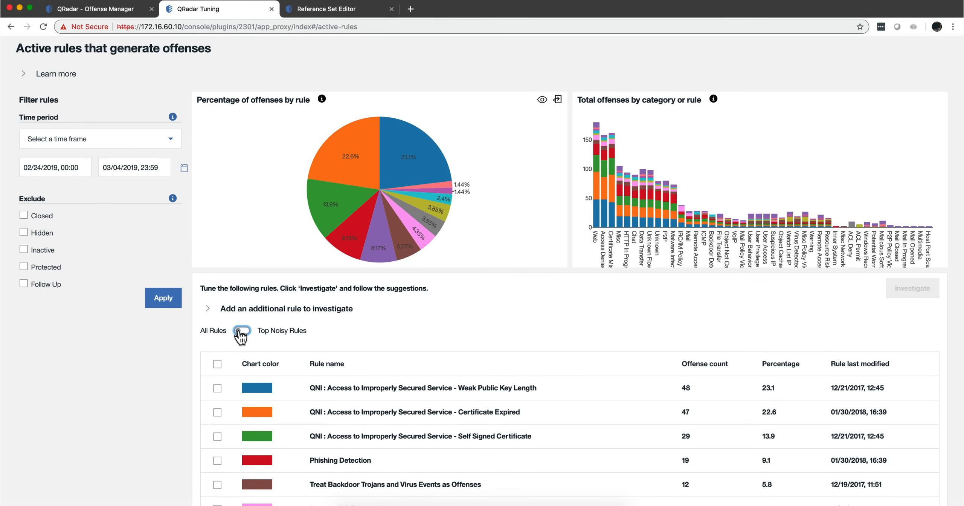
scroll(325, 334, down, 5)
scroll(325, 334, down, 4)
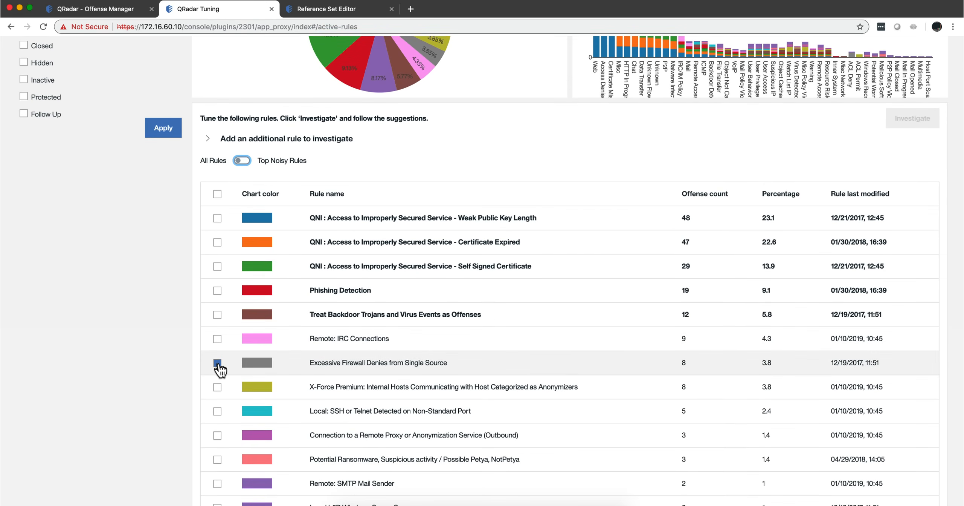
click(218, 363)
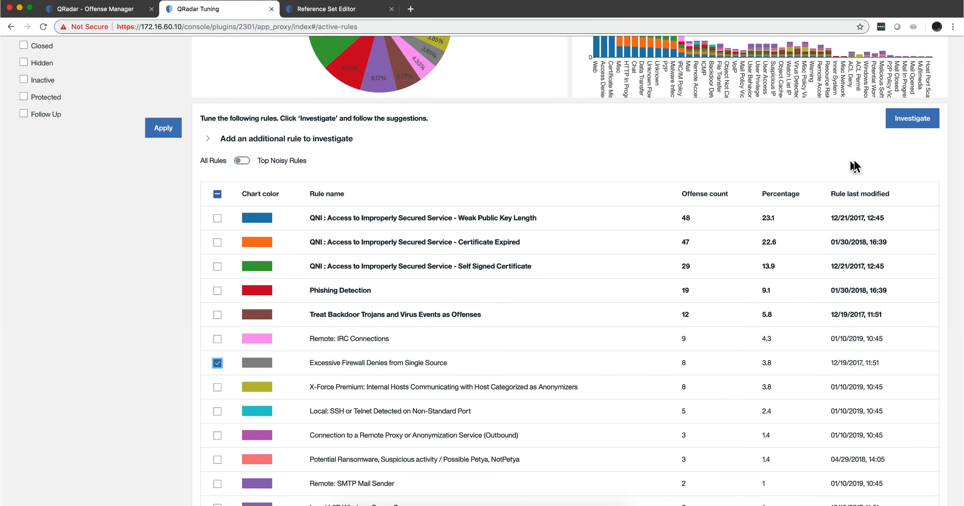
click(919, 127)
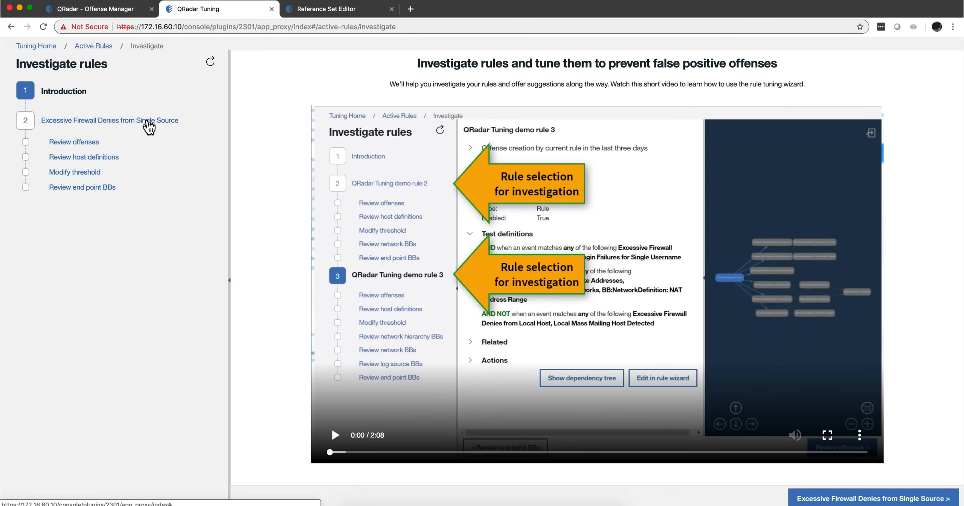
- Open the firewall denies rule's details and examine its three-day offense creation graph, collapsing the graph when done
click(148, 120)
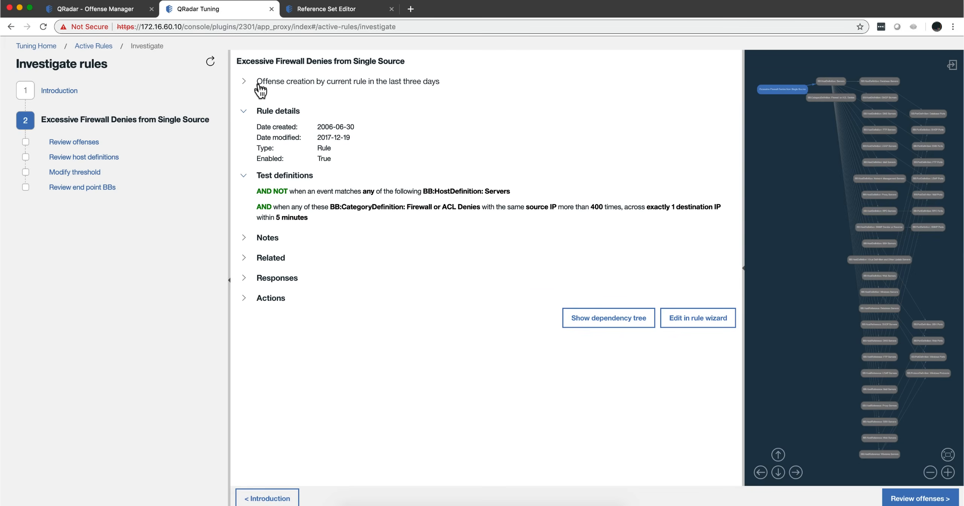
click(245, 82)
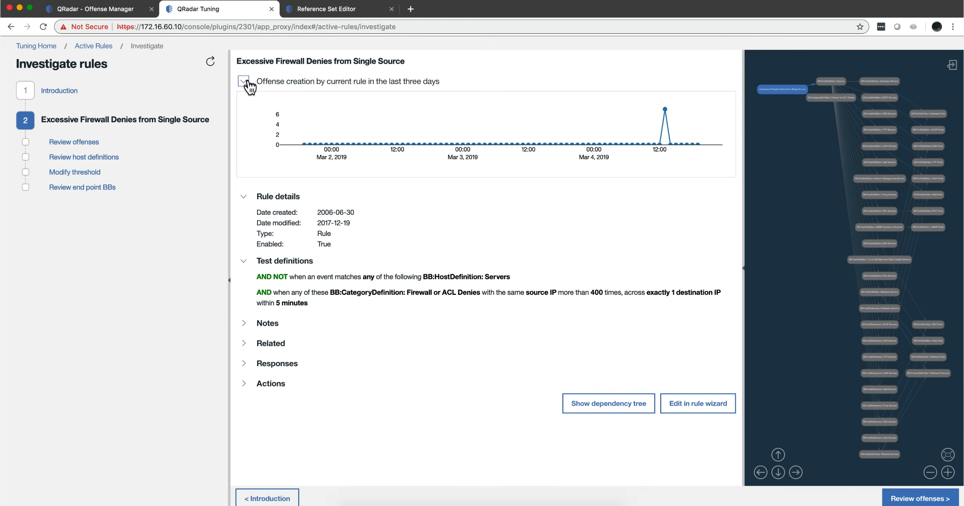
click(245, 82)
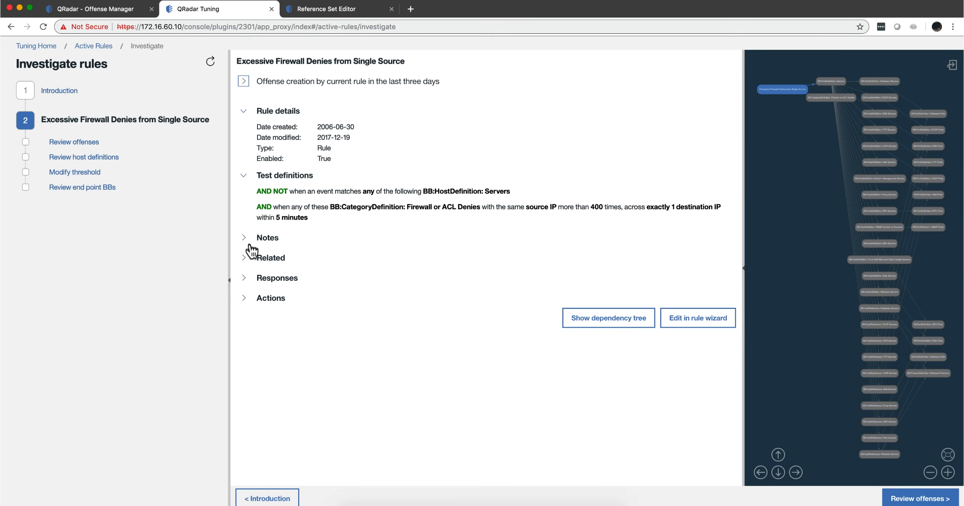
- Review the firewall denies rule's sample offenses, related host definitions and threshold values in its tests
click(79, 142)
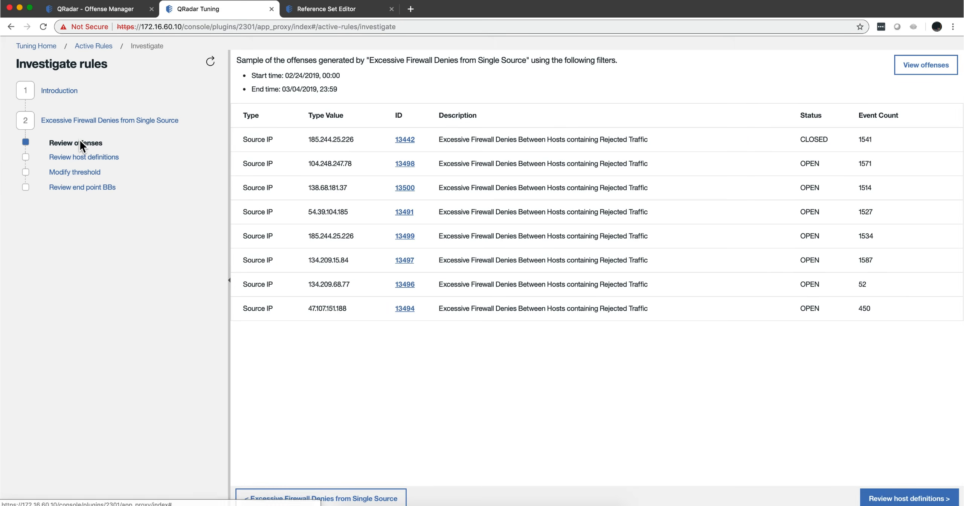
click(93, 158)
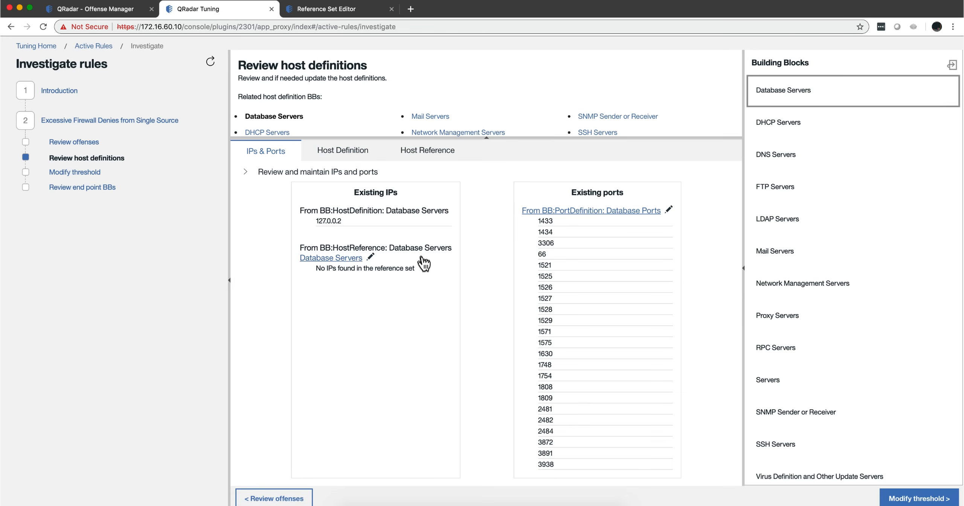
click(71, 173)
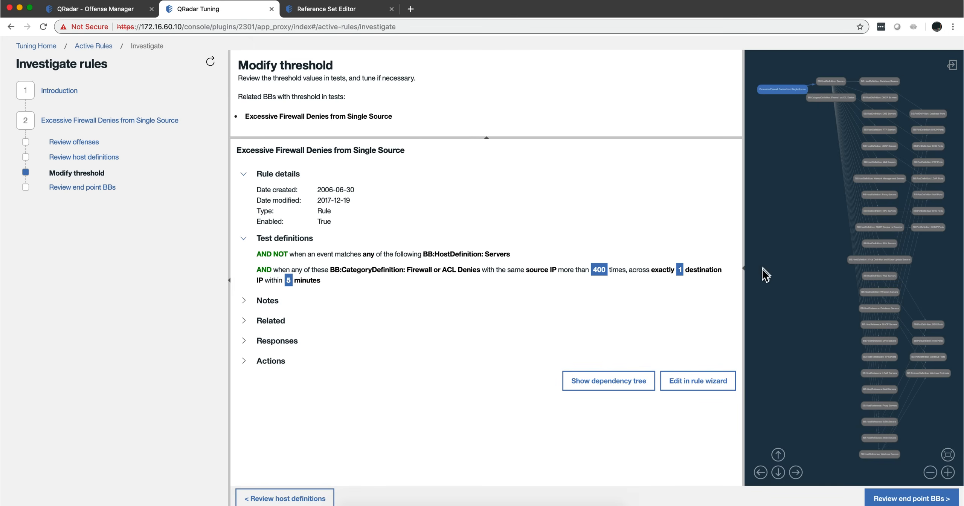
- Enlarge the firewall denies rule's dependency tree and examine its complete structure of host, port and reference building blocks
click(744, 269)
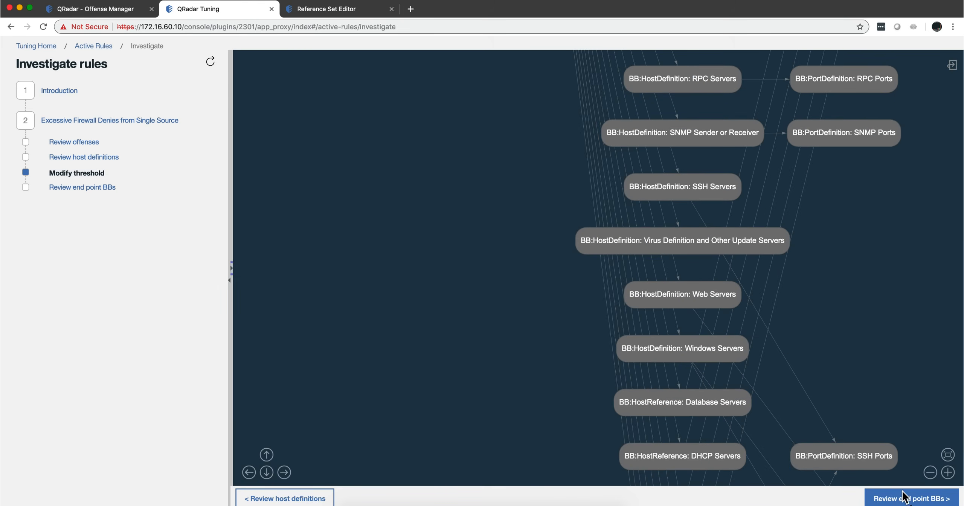
click(930, 472)
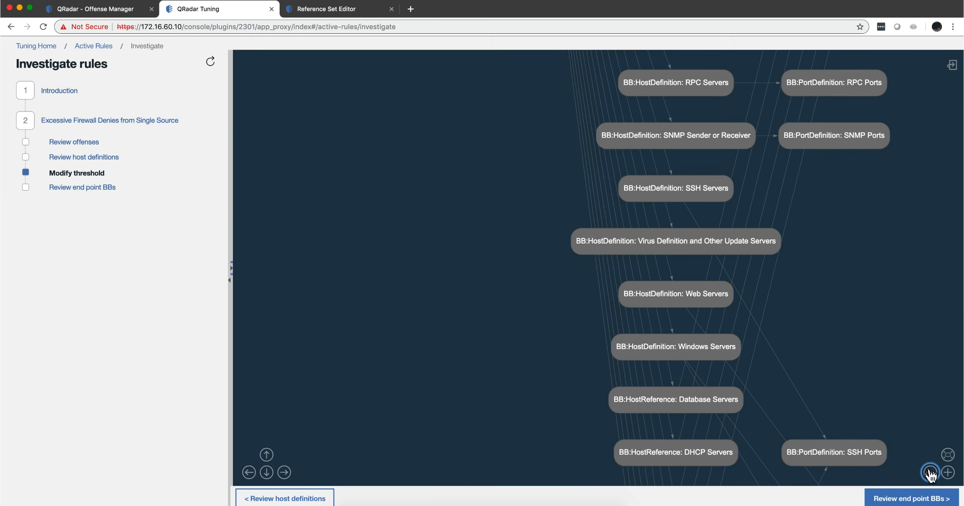
click(930, 472)
click(931, 472)
click(930, 472)
click(931, 472)
click(931, 472)
click(930, 472)
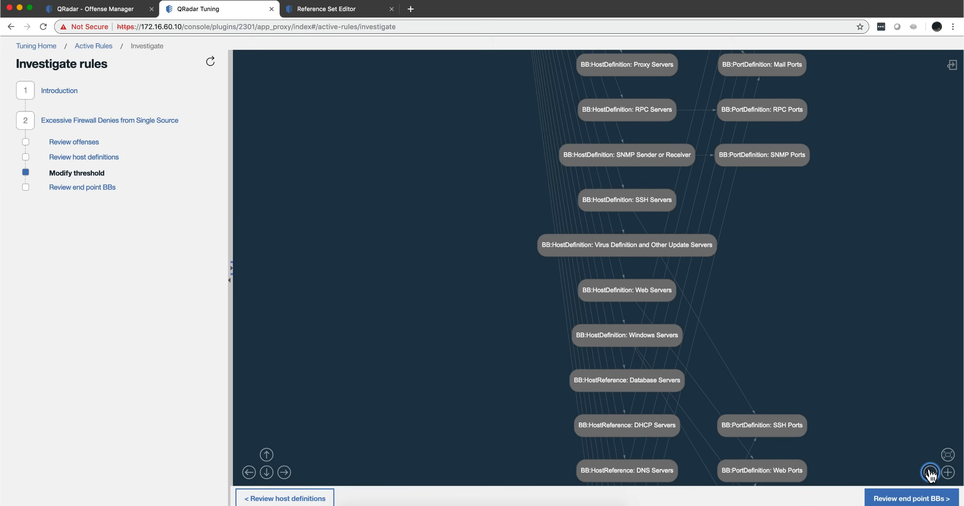
click(931, 473)
click(930, 473)
click(931, 472)
click(930, 472)
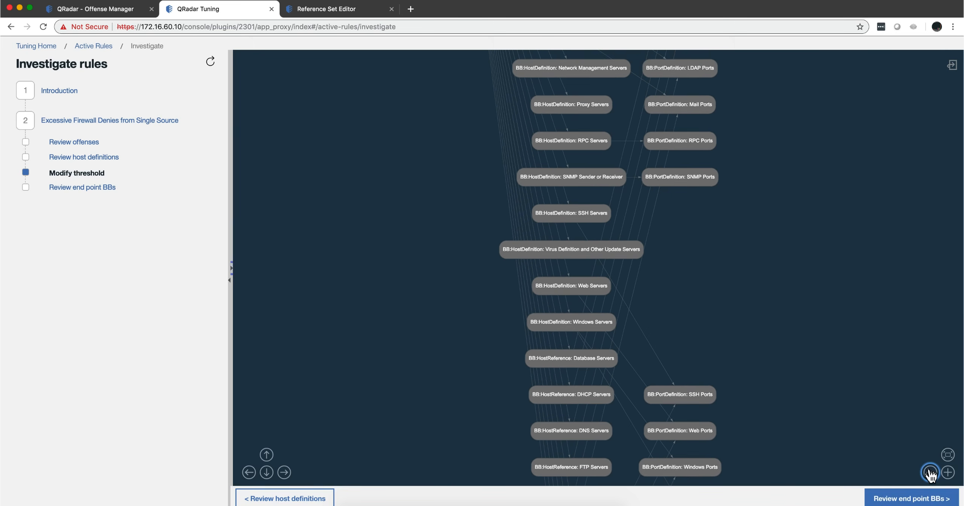
click(930, 472)
click(930, 473)
click(931, 472)
click(931, 473)
click(931, 472)
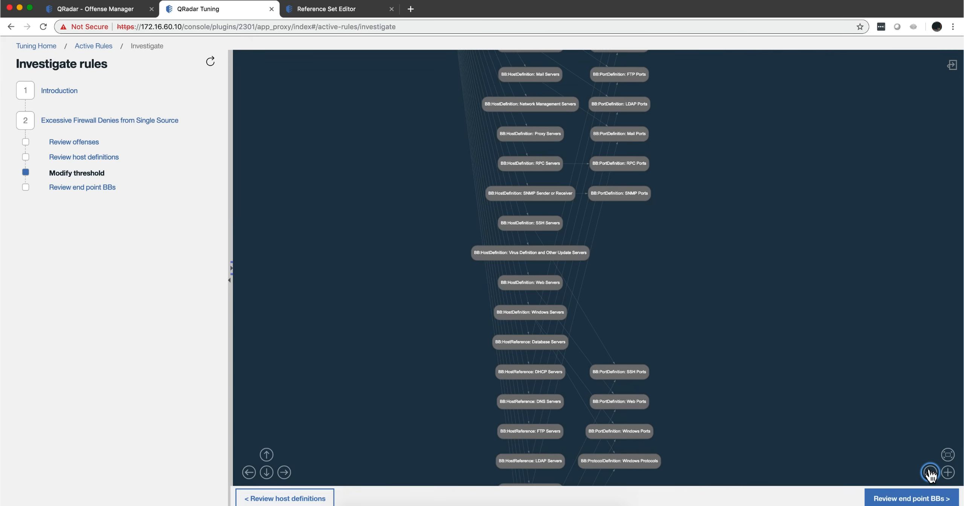
click(931, 473)
click(931, 473)
click(930, 473)
click(930, 473)
click(930, 472)
click(931, 472)
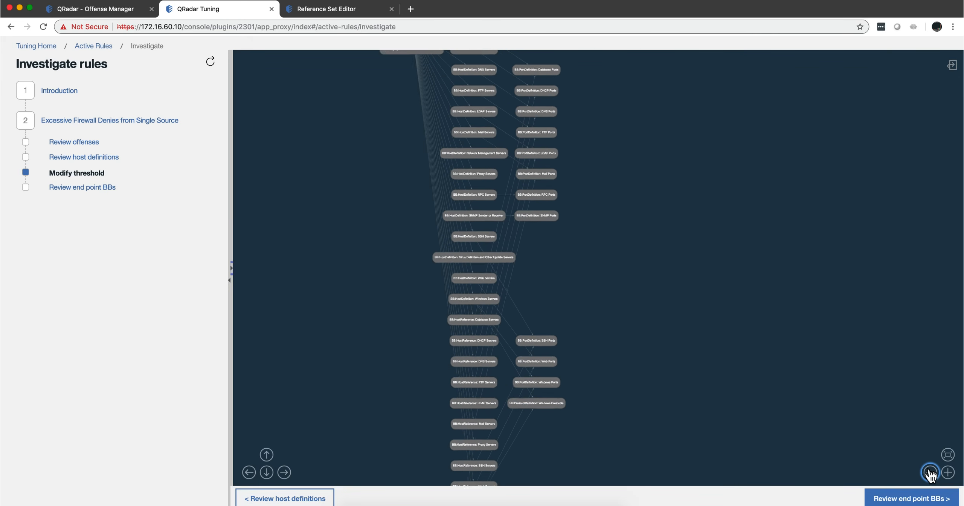
click(930, 473)
click(931, 472)
click(930, 472)
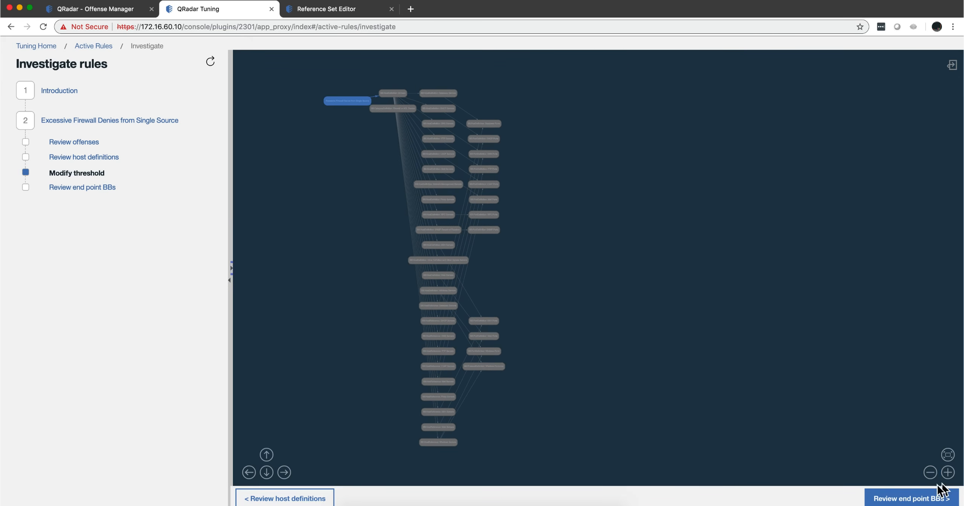
click(948, 472)
click(949, 471)
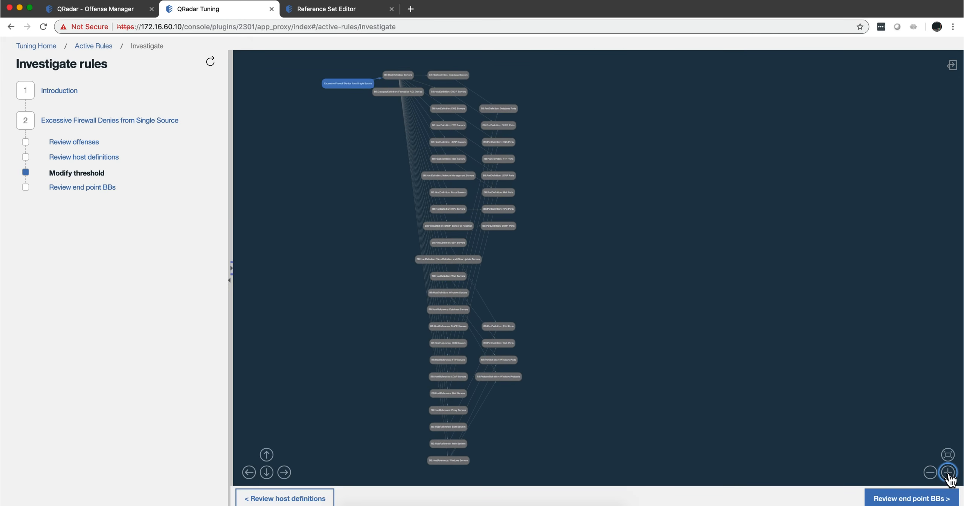
- Try moving the Database Ports, firewall denies rule and Network Management Servers nodes apart, and restore the tree's fitted layout beside the rule details
drag(502, 108, 704, 113)
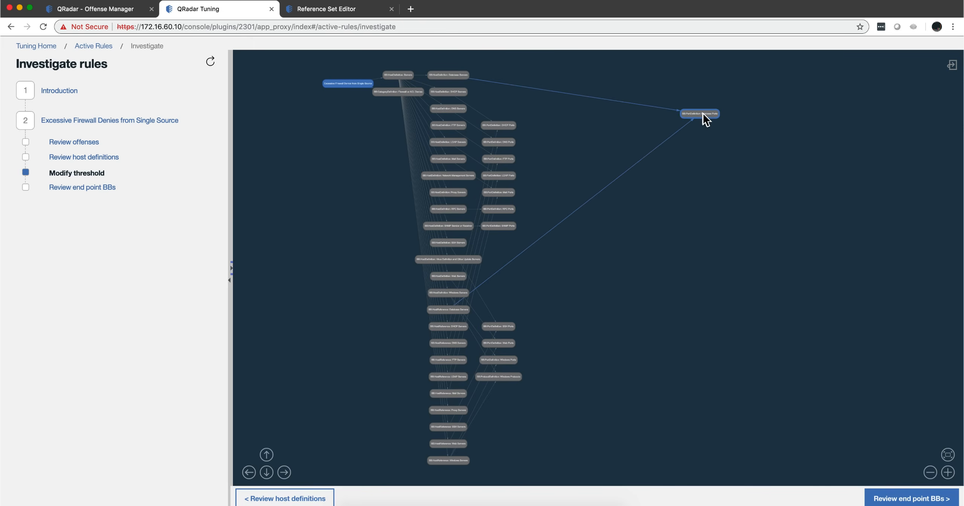
drag(360, 84, 292, 214)
drag(455, 178, 389, 268)
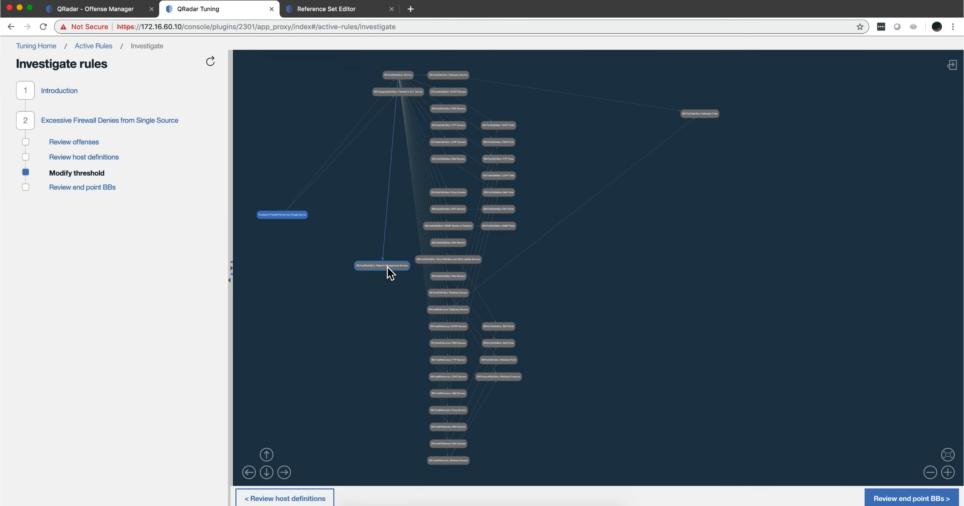
click(948, 454)
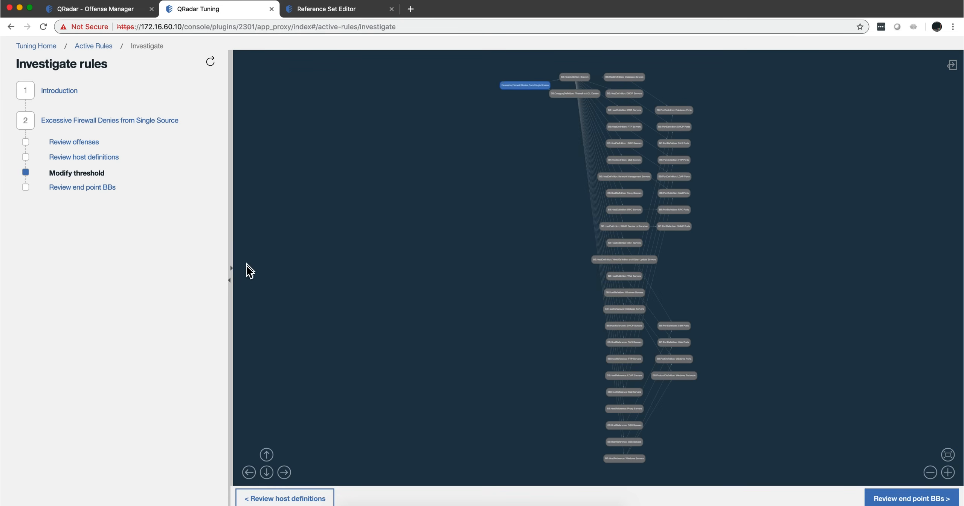
click(232, 268)
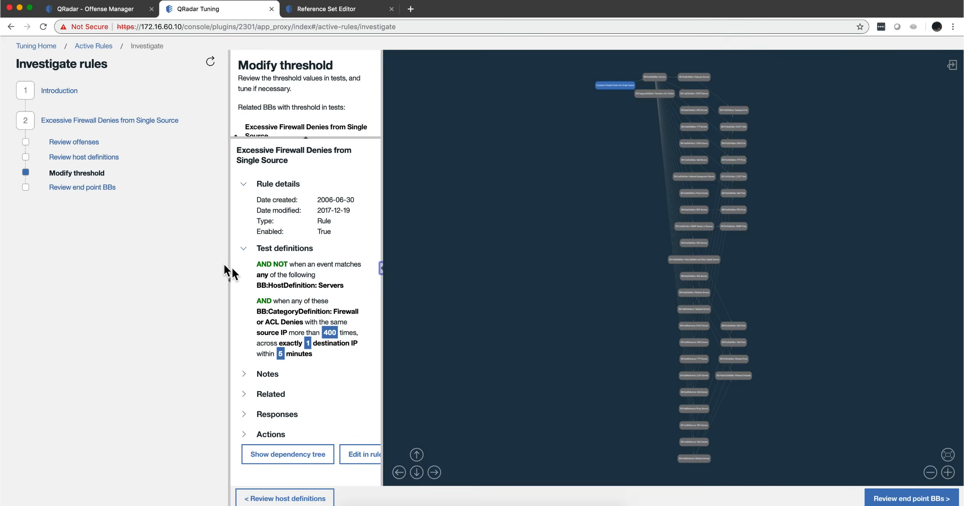
- Review the end point building blocks, enlarging the related BBs area to show its full list, and return to the active rules overview
click(76, 188)
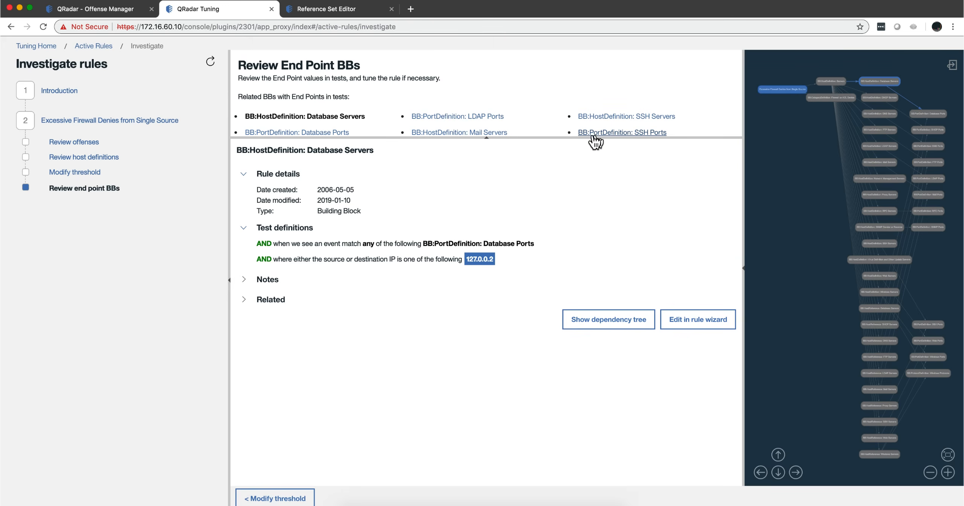
drag(487, 138, 484, 158)
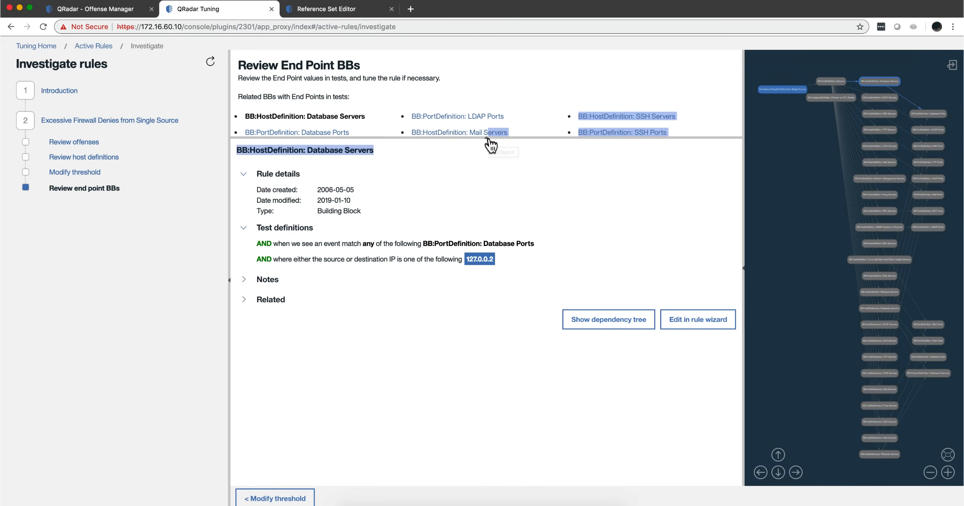
drag(488, 138, 503, 260)
click(503, 259)
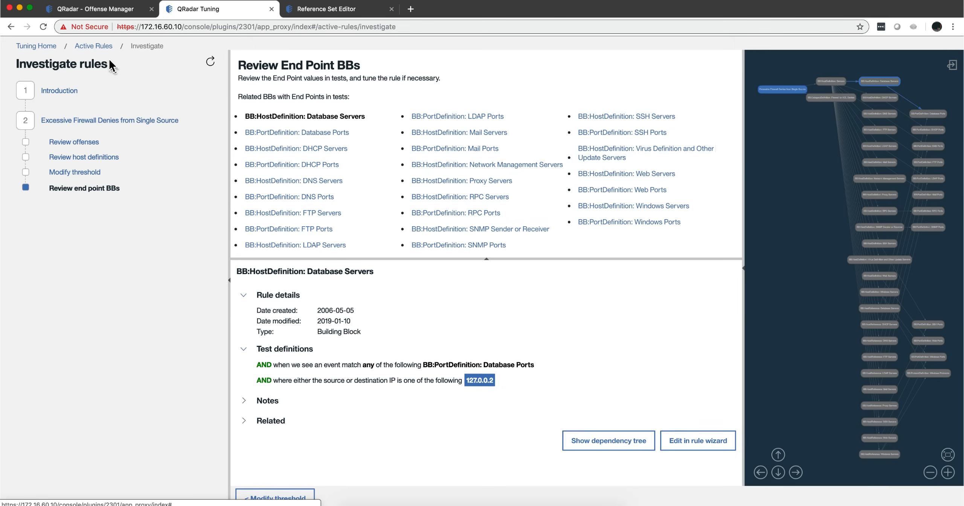
click(92, 45)
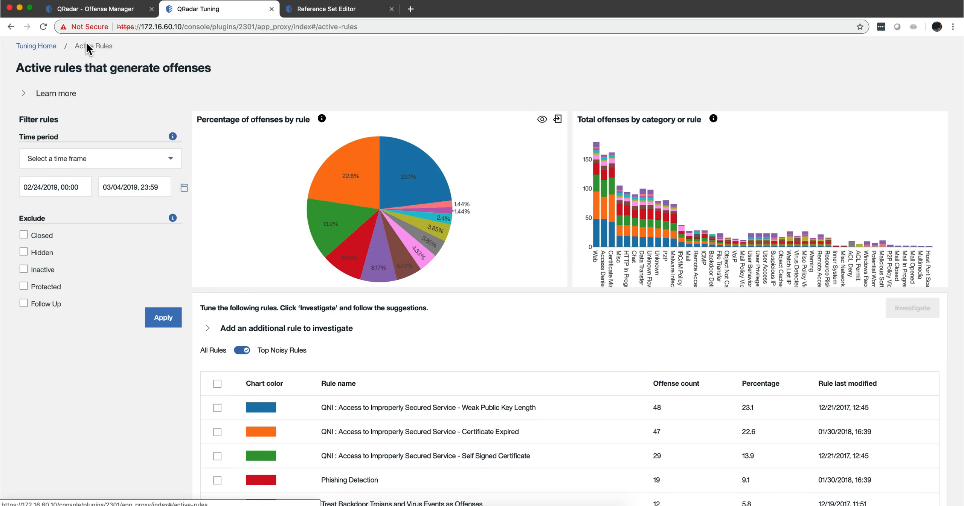